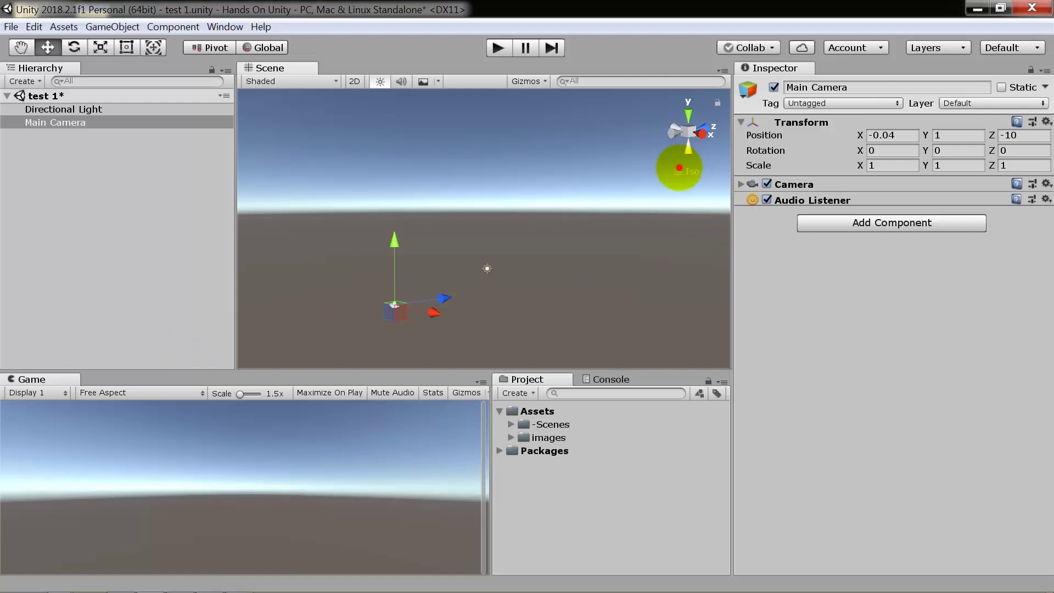
# Switch the Scene view to perspective, maximize it across the editor, and orbit around the scene
pyautogui.click(681, 169)
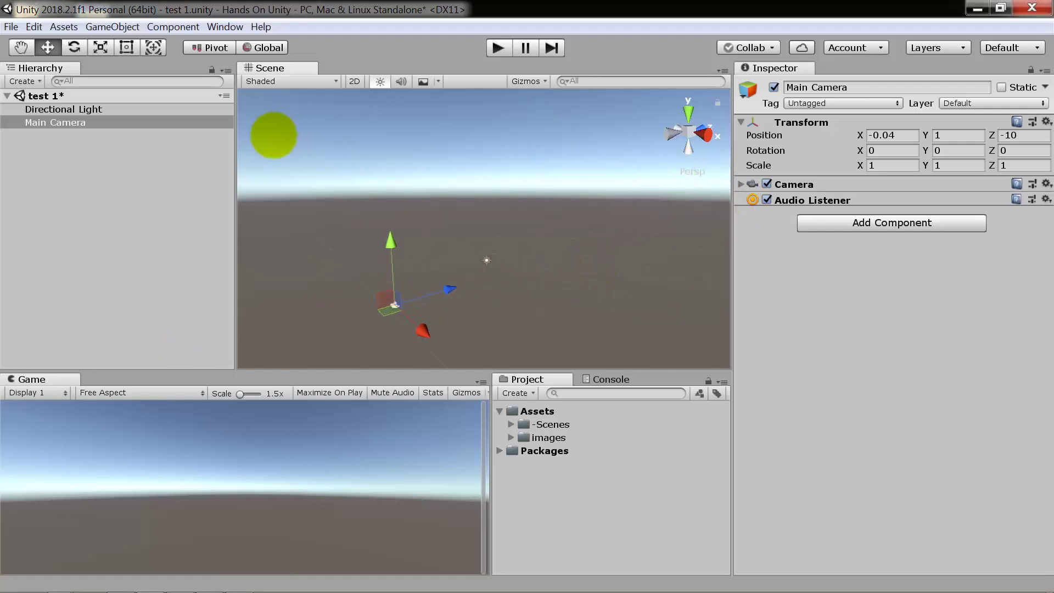
pyautogui.rightClick(272, 69)
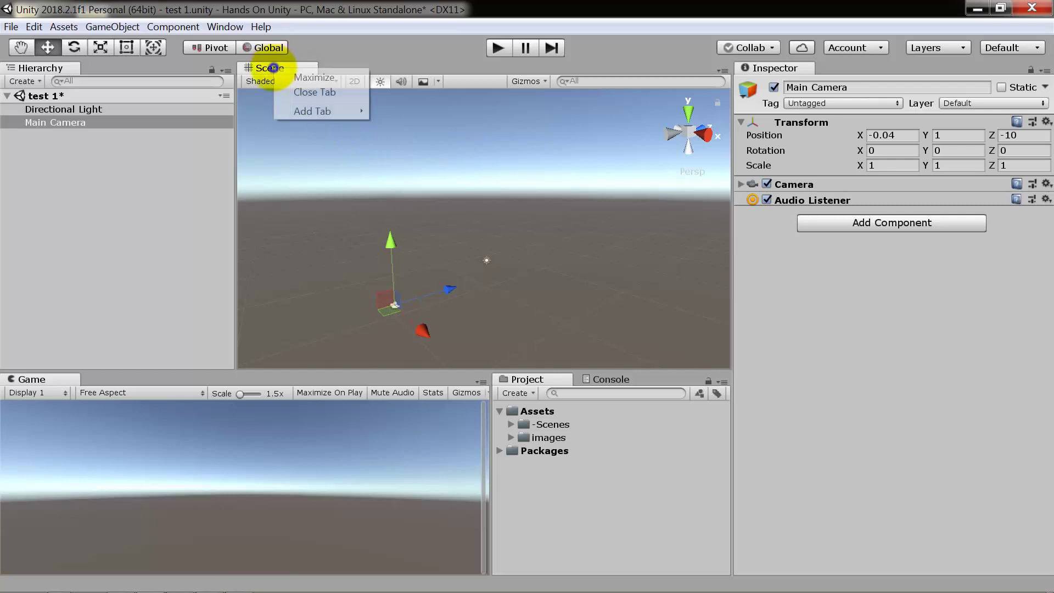
pyautogui.click(305, 76)
pyautogui.moveTo(244, 288)
pyautogui.mouseDown(button='right')
pyautogui.moveTo(645, 339)
pyautogui.moveTo(23, 360)
pyautogui.moveTo(286, 381)
pyautogui.moveTo(142, 372)
pyautogui.mouseUp(button='right')
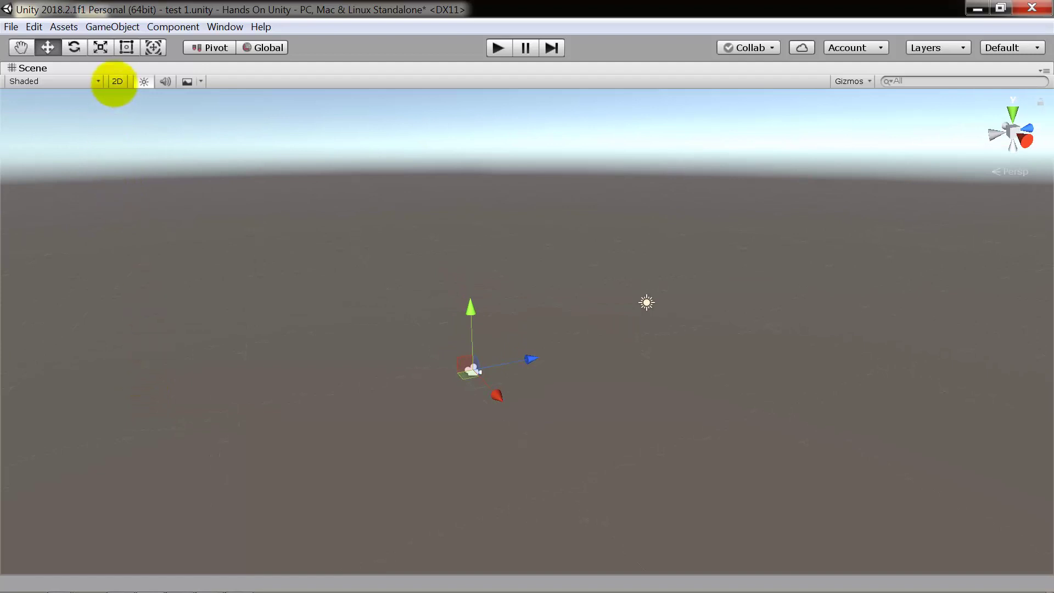
pyautogui.click(116, 82)
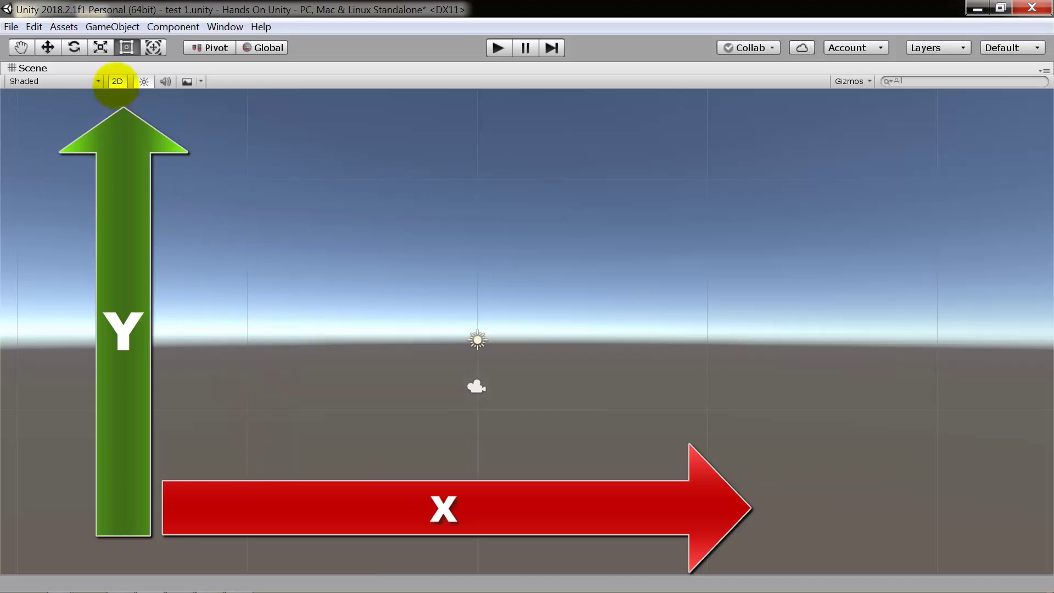
pyautogui.click(117, 81)
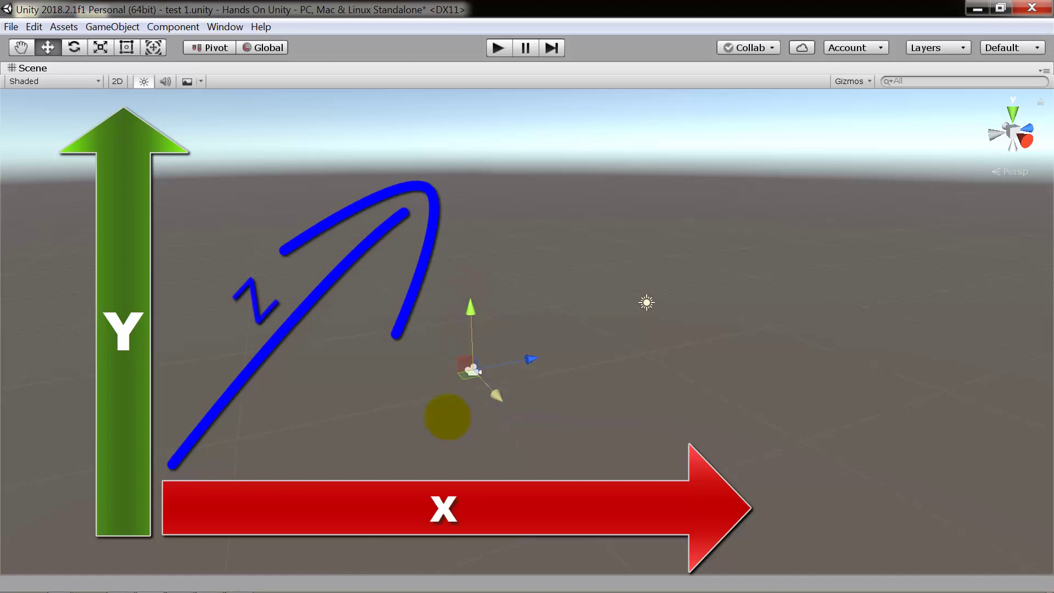
# Orbit and pan the view, then drag the Main Camera left and down with its move gizmo
pyautogui.keyDown('alt'); pyautogui.moveTo(447, 419); pyautogui.dragTo(520, 425); pyautogui.keyUp('alt')
pyautogui.moveTo(520, 424); pyautogui.dragTo(852, 357, button='middle')
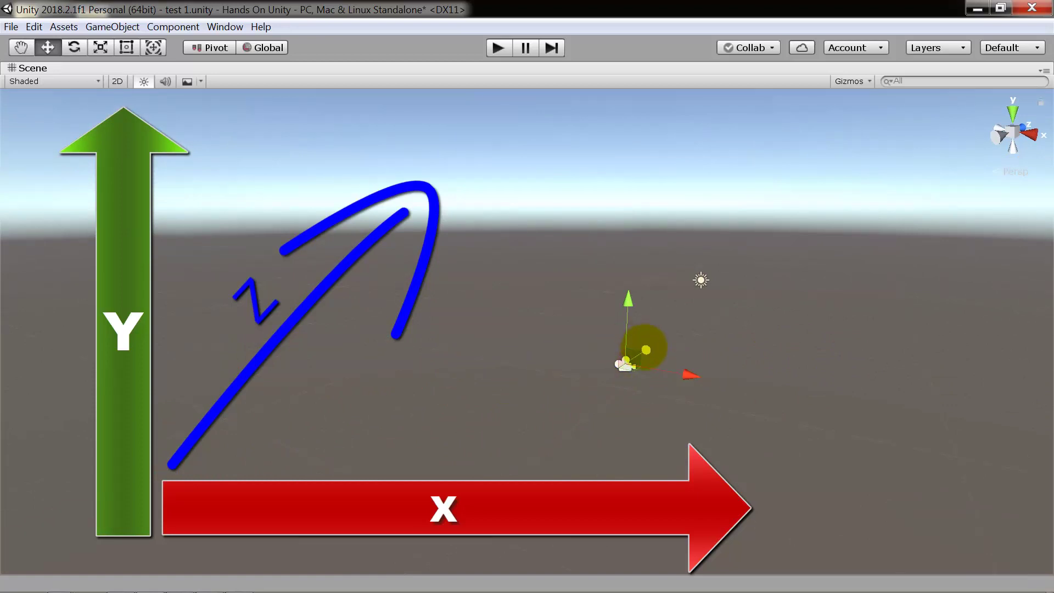
pyautogui.moveTo(647, 349)
pyautogui.mouseDown()
pyautogui.moveTo(639, 355)
pyautogui.moveTo(664, 339)
pyautogui.mouseUp()
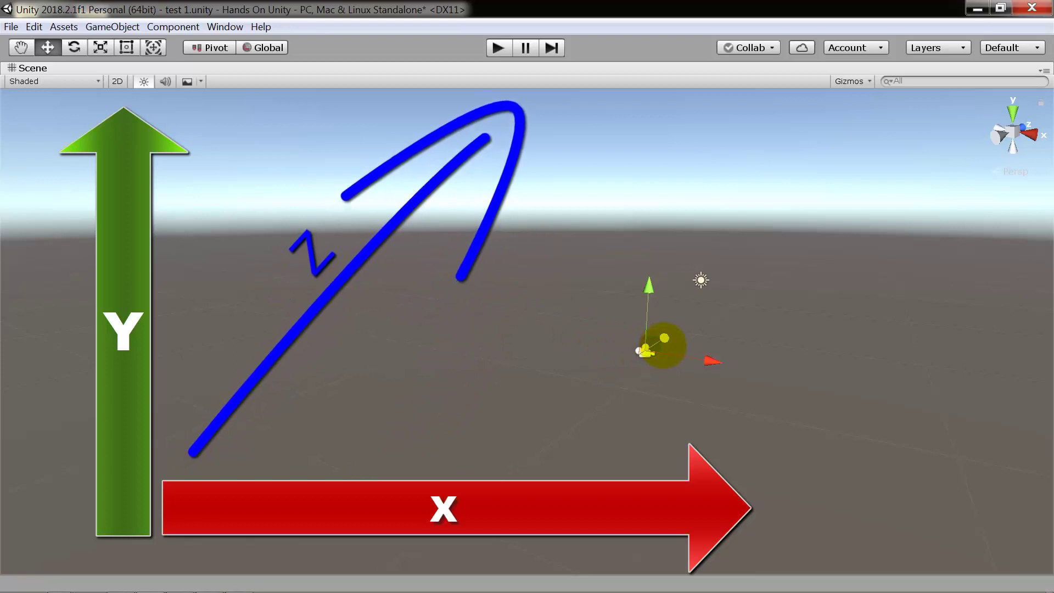
pyautogui.moveTo(663, 345); pyautogui.dragTo(623, 383)
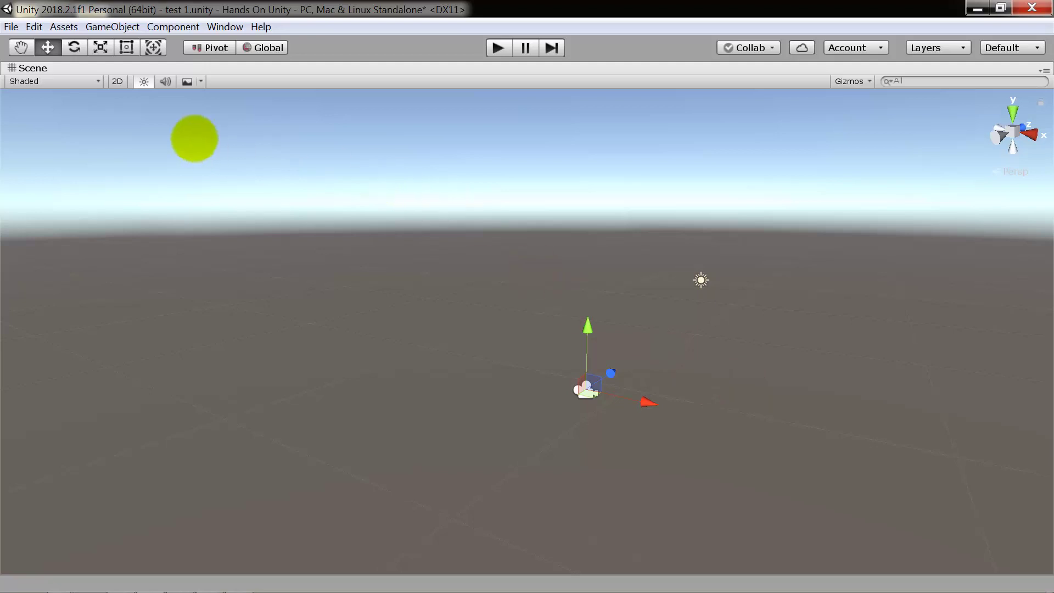
# Un-maximize the Scene tab so the Hierarchy, Inspector, Game and Project panels return
pyautogui.rightClick(30, 68)
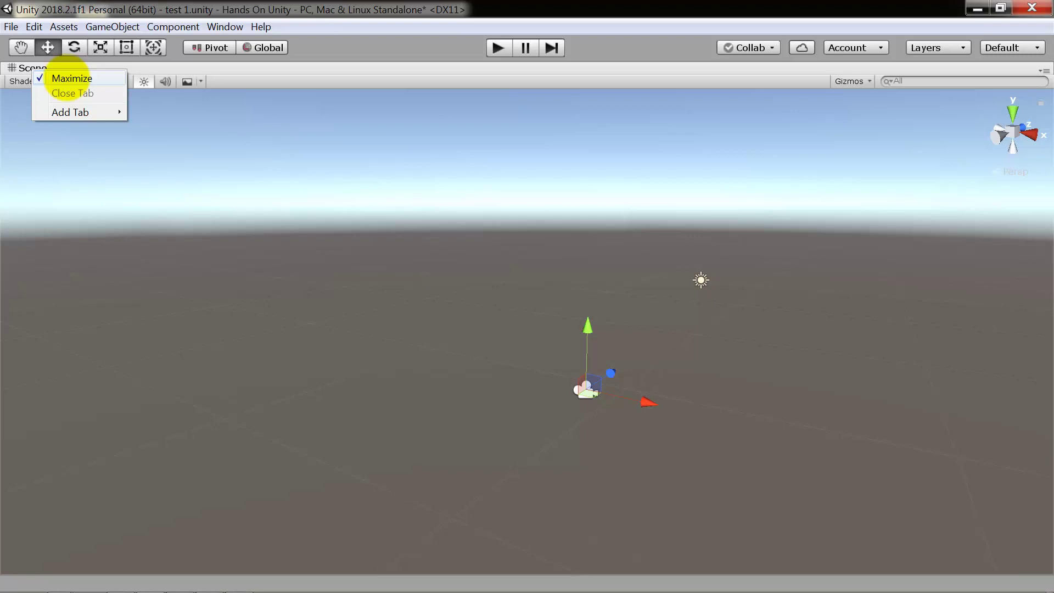
pyautogui.click(68, 78)
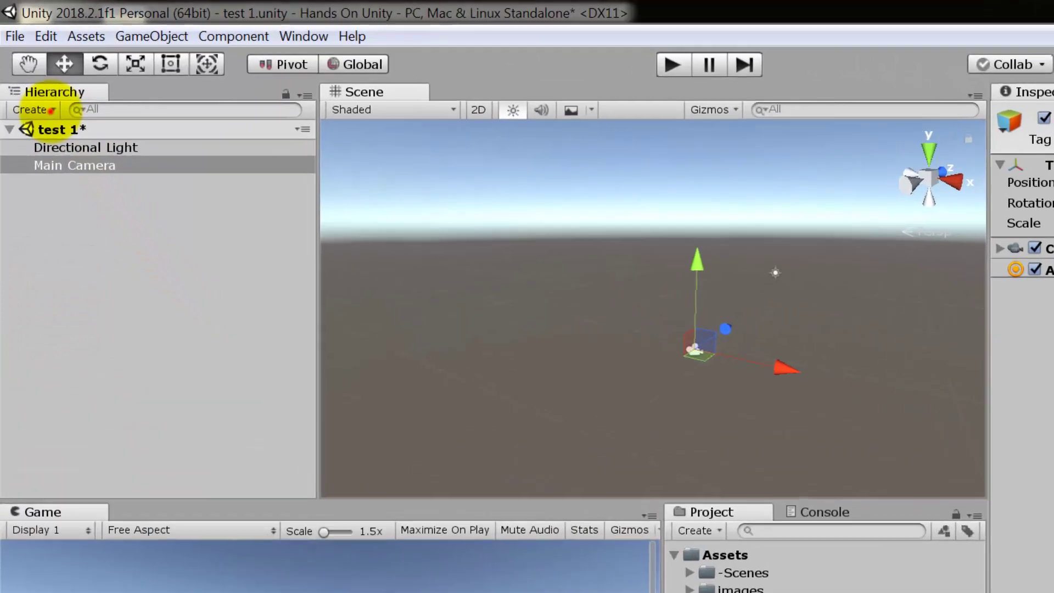
pyautogui.click(49, 110)
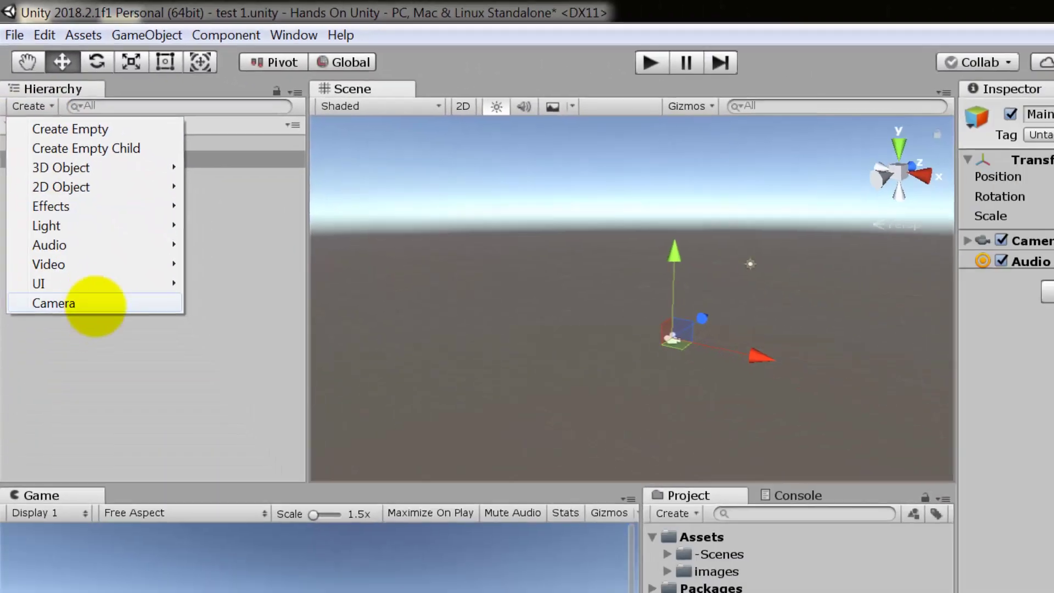
pyautogui.click(95, 306)
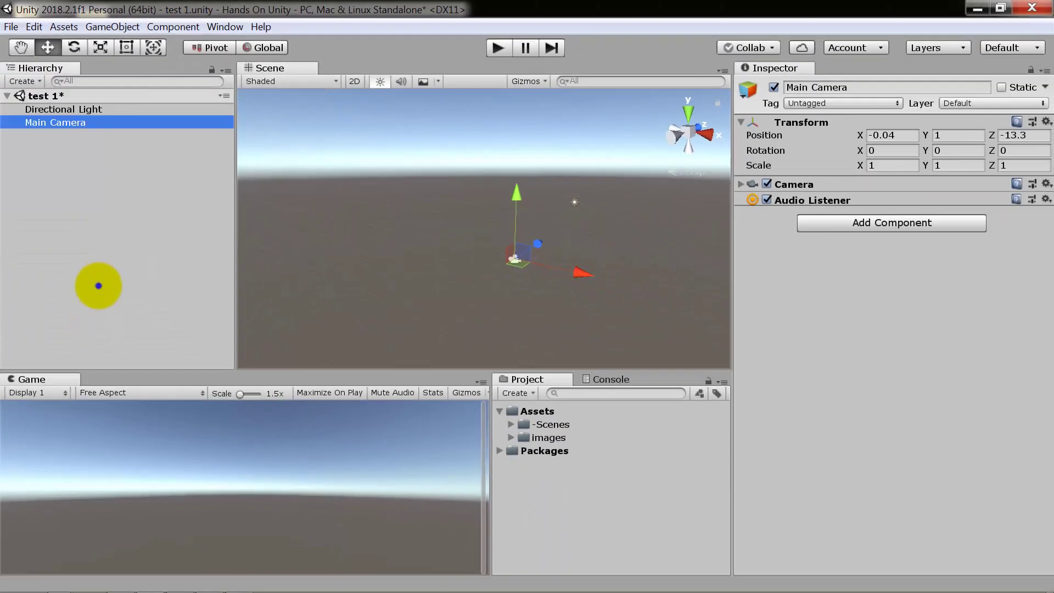
pyautogui.rightClick(93, 304)
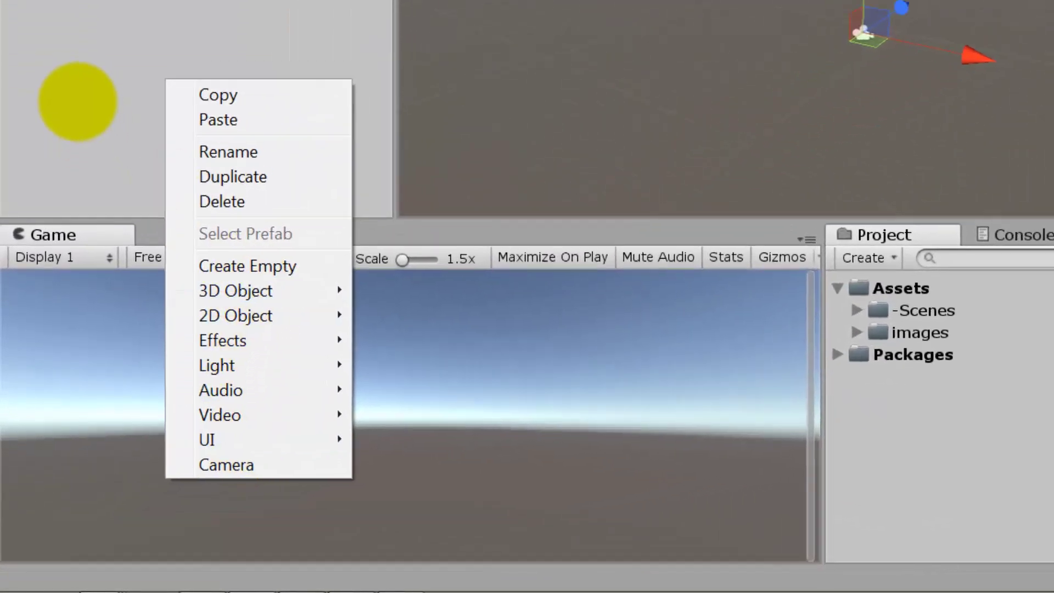
pyautogui.click(77, 102)
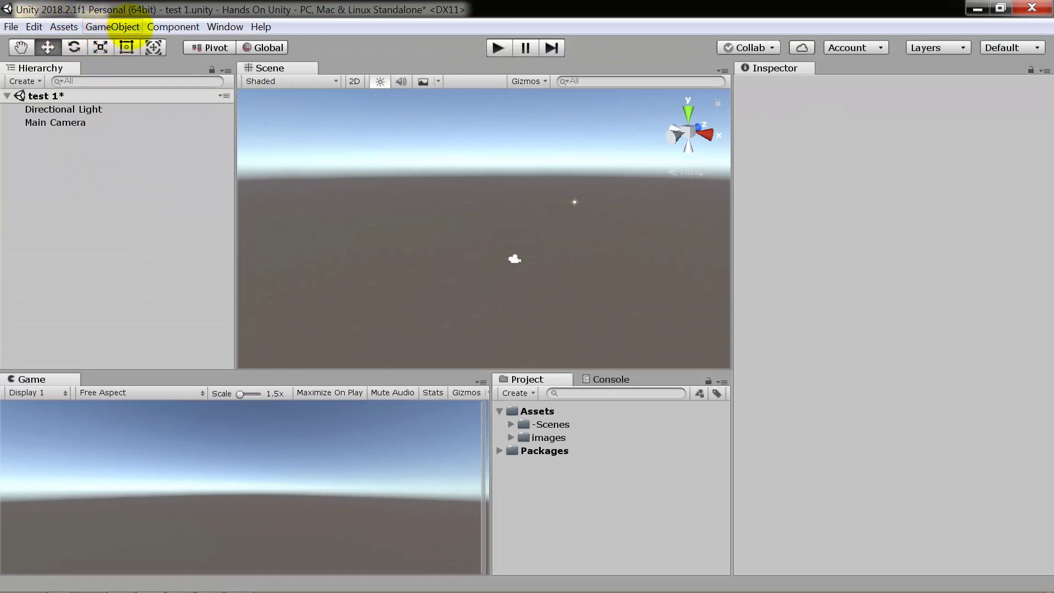
pyautogui.click(102, 26)
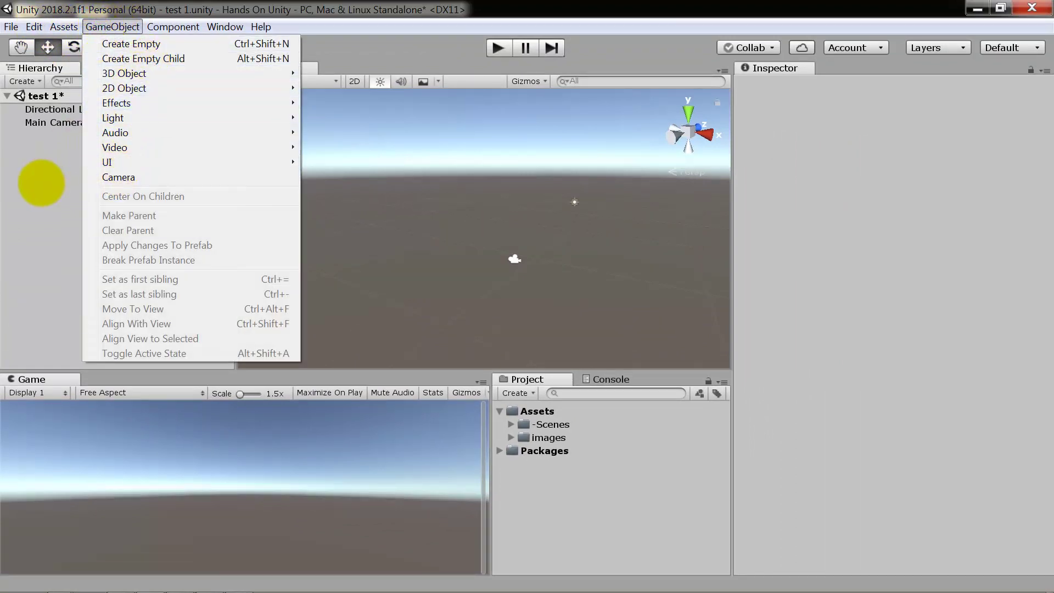
pyautogui.click(41, 183)
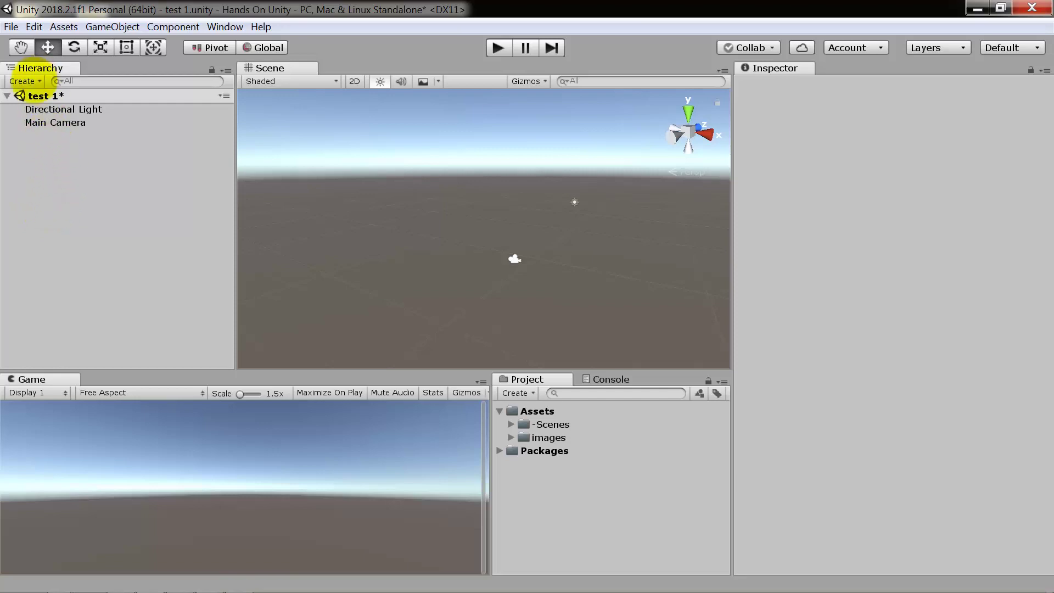
# Create a 3D Object > Cube from the Hierarchy's Create menu
pyautogui.click(33, 83)
pyautogui.moveTo(55, 129)
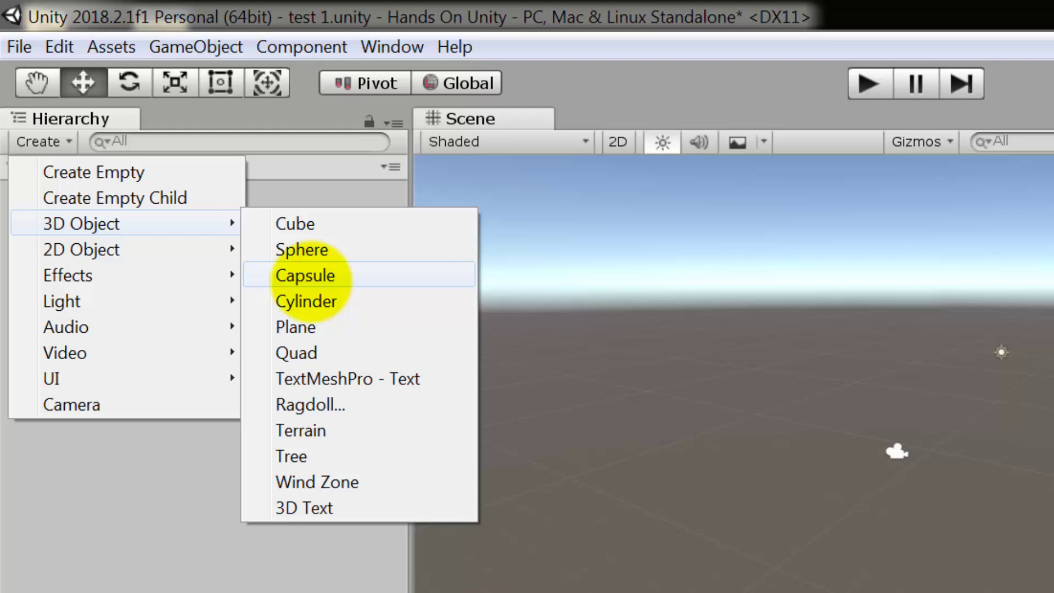
pyautogui.click(317, 224)
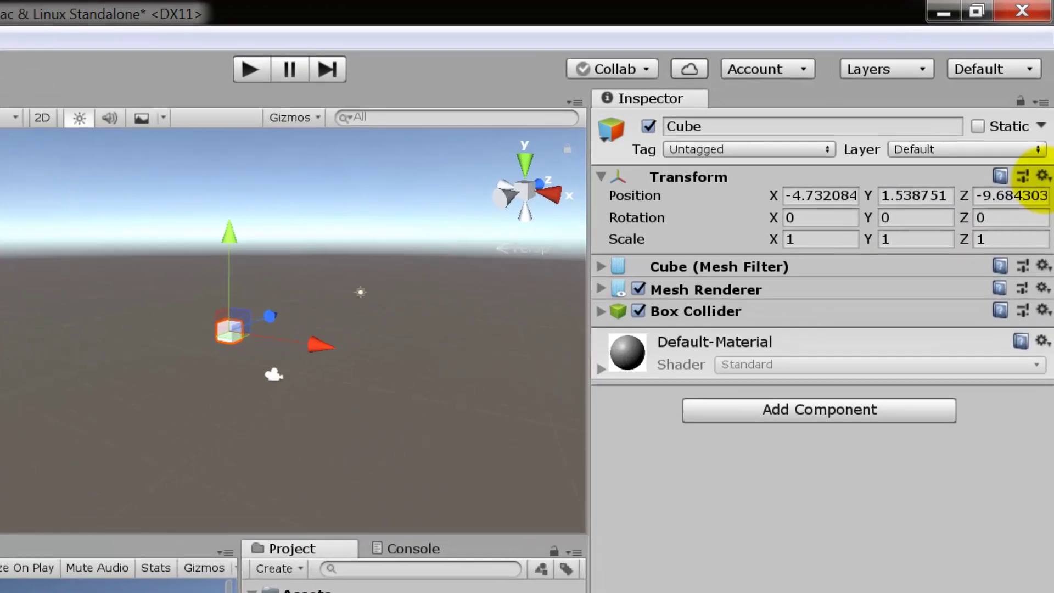
# Reset the Cube's Transform from the gear menu and reselect the Cube in the Hierarchy
pyautogui.click(1046, 126)
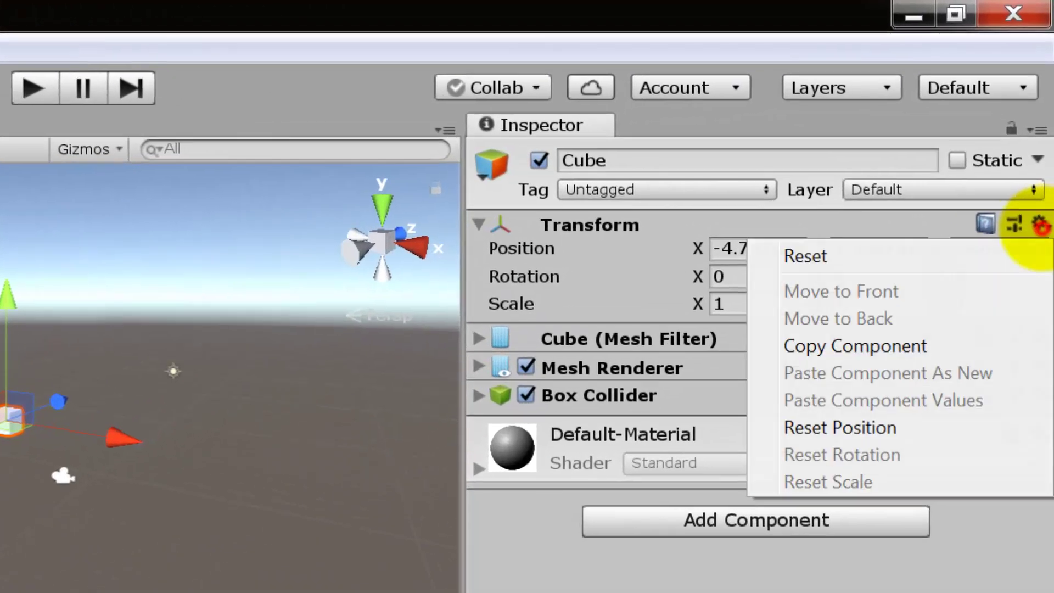
pyautogui.click(969, 254)
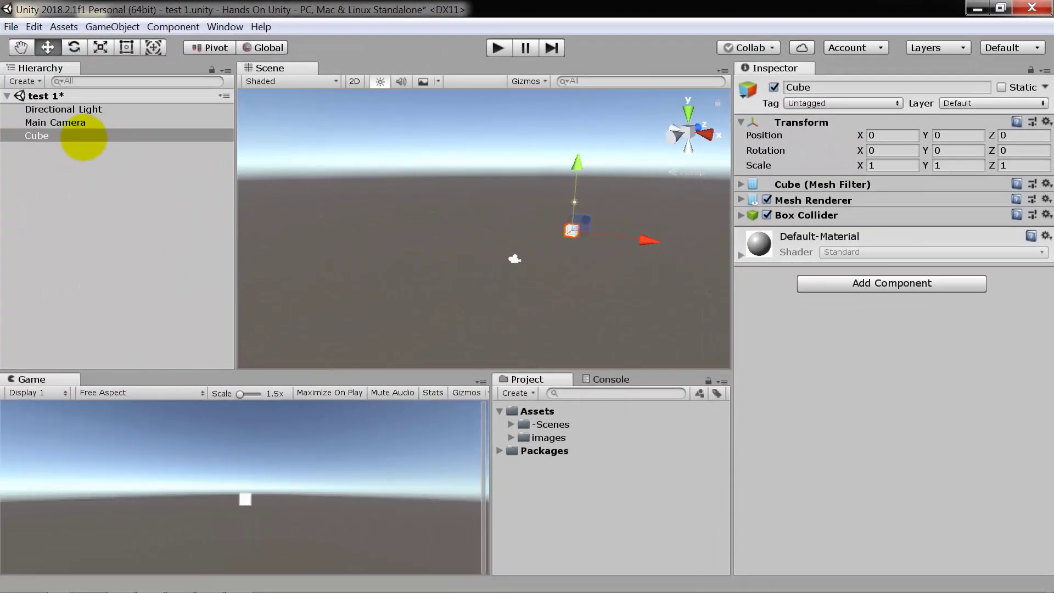
pyautogui.click(53, 137)
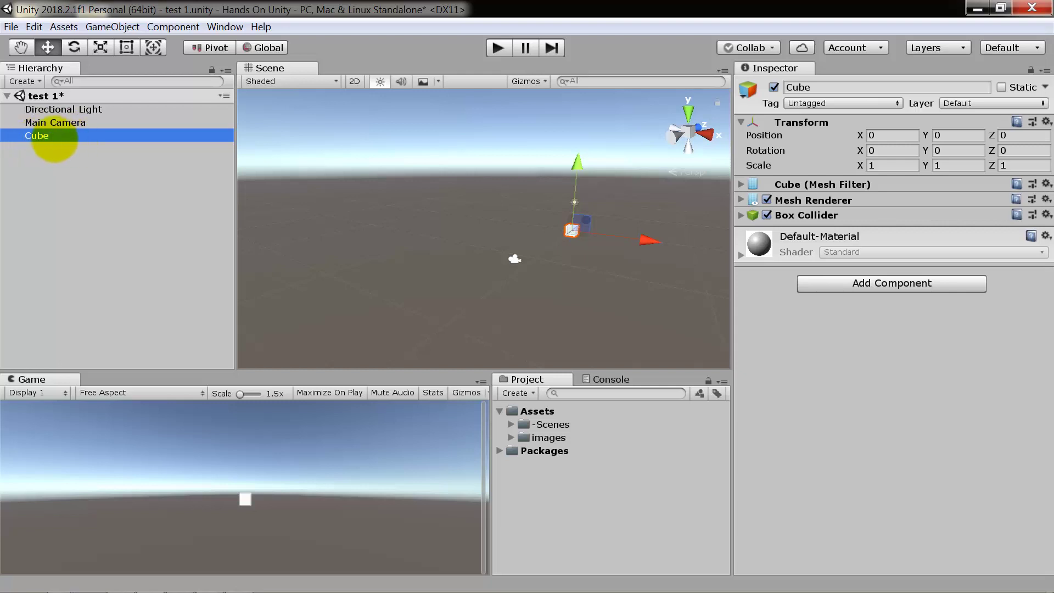
pyautogui.click(60, 123)
pyautogui.click(41, 136)
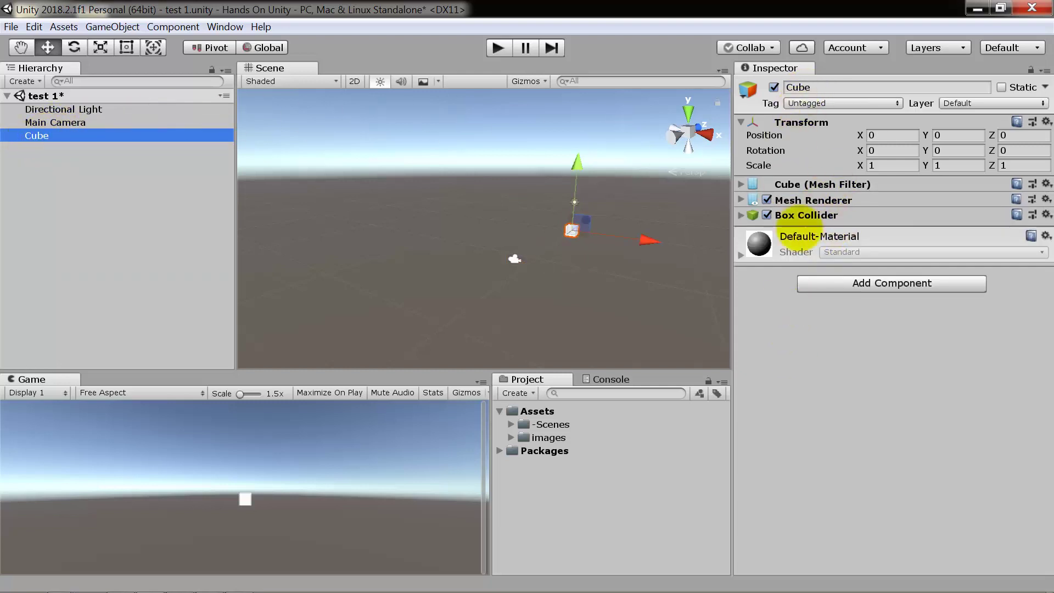
pyautogui.click(806, 119)
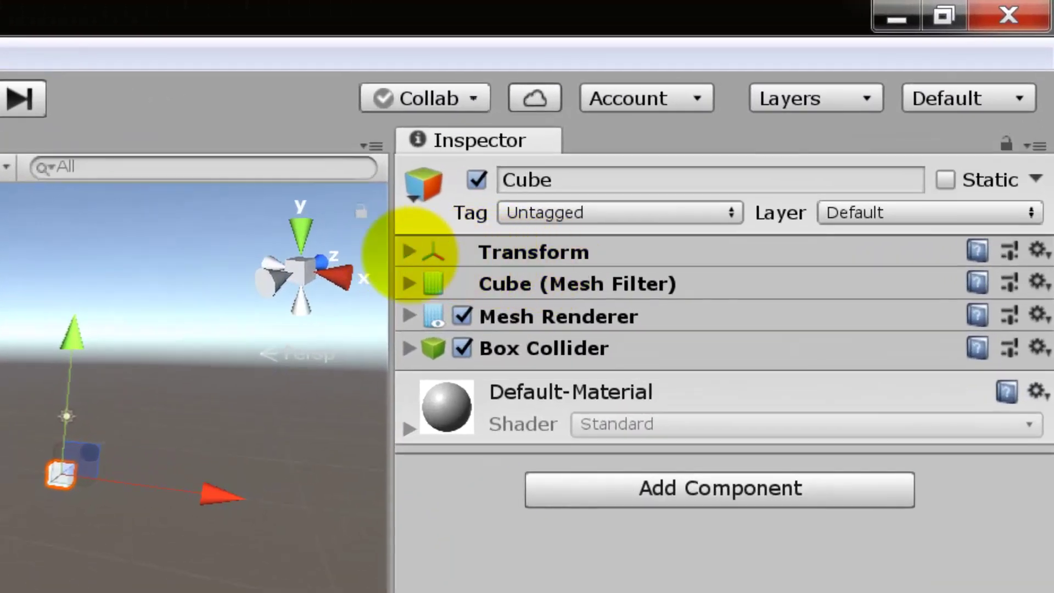
pyautogui.click(410, 252)
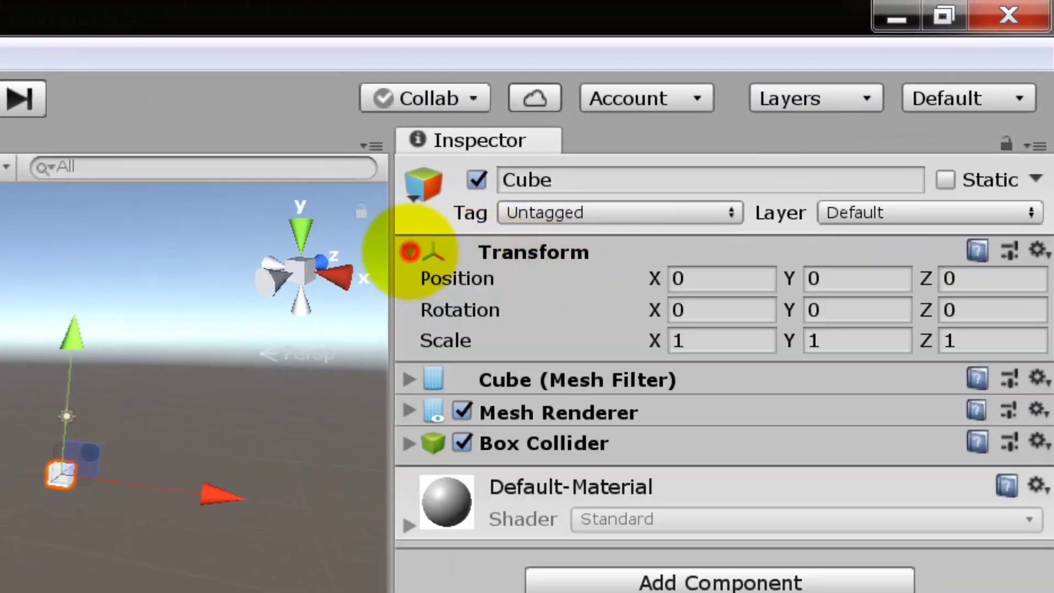
pyautogui.click(409, 252)
pyautogui.click(409, 252)
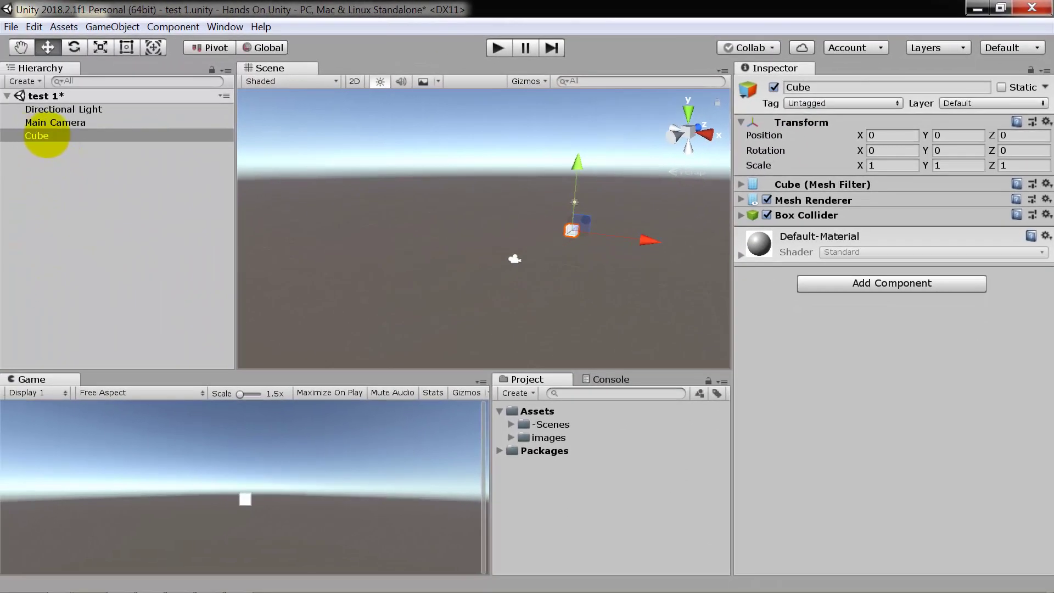
# Select and frame the Cube, then orbit and pan the Scene view to centre it
pyautogui.click(47, 136)
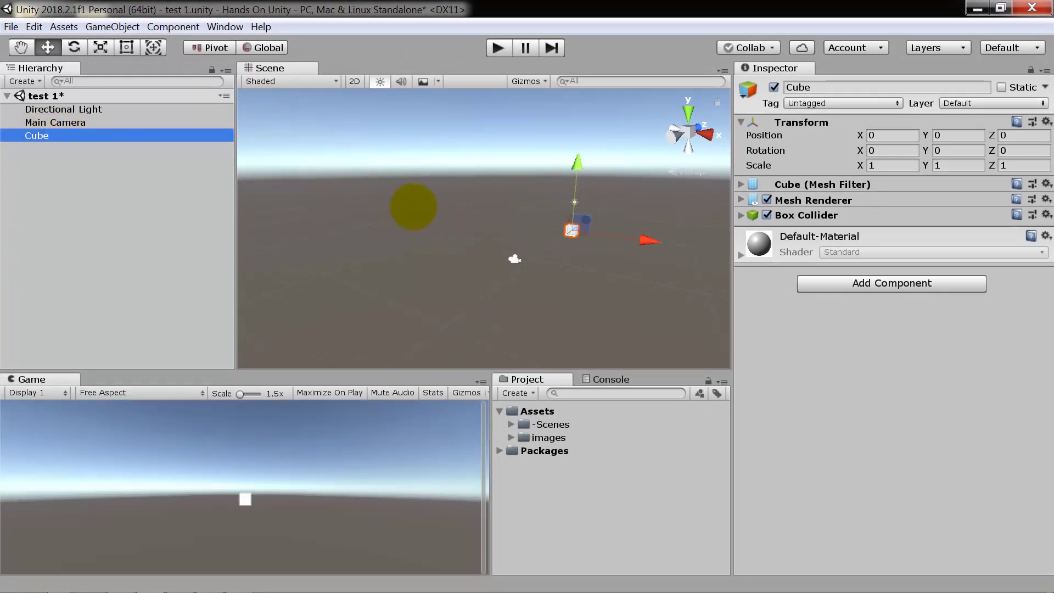
pyautogui.press('f')
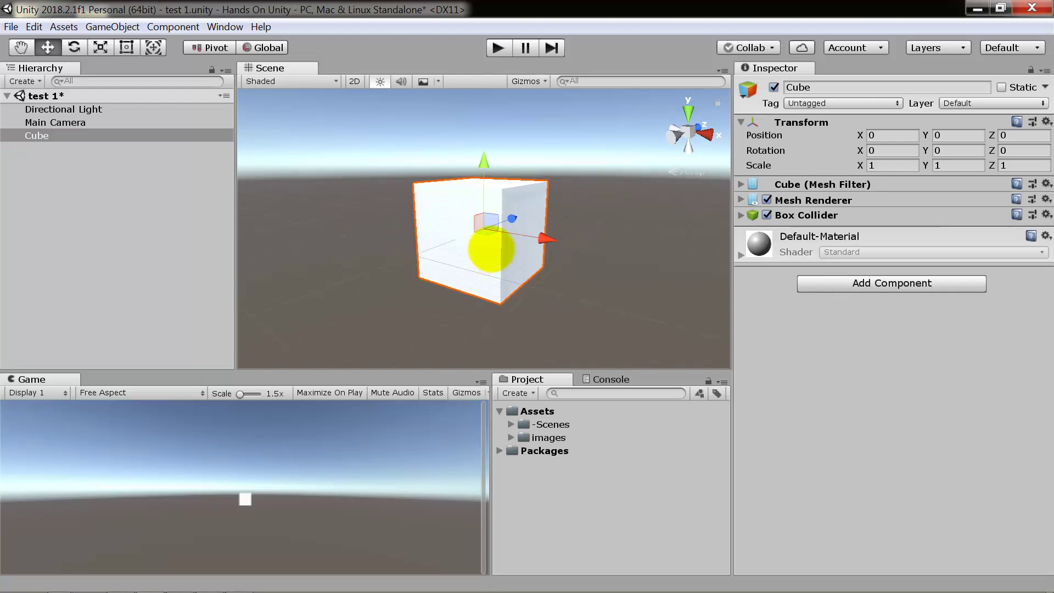
pyautogui.moveTo(543, 196); pyautogui.dragTo(489, 229, button='right')
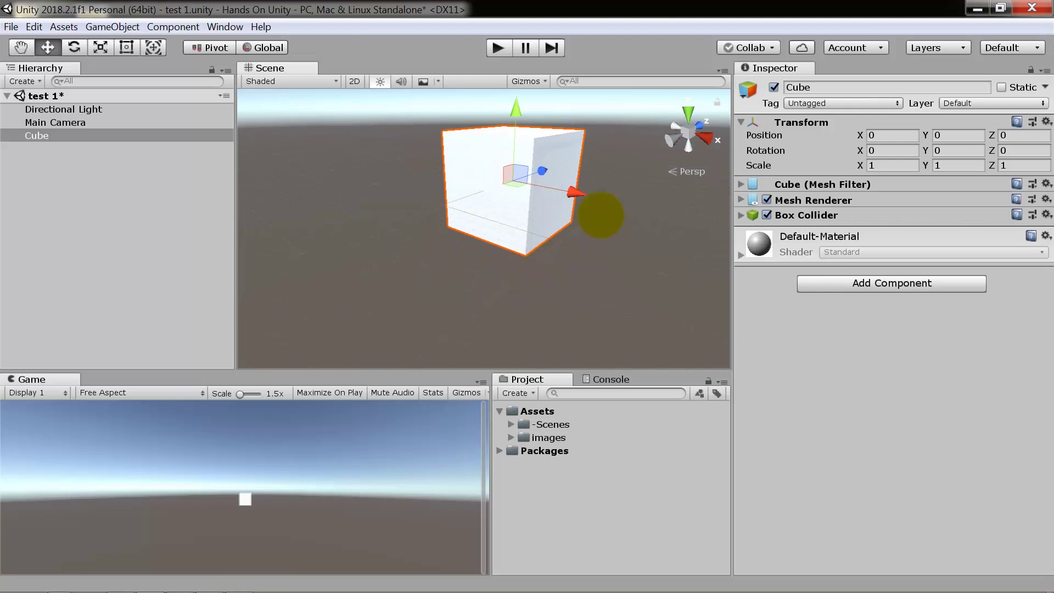
pyautogui.moveTo(601, 215)
pyautogui.mouseDown(button='right')
pyautogui.moveTo(580, 230)
pyautogui.moveTo(620, 212)
pyautogui.moveTo(522, 218)
pyautogui.moveTo(557, 219)
pyautogui.mouseUp(button='right')
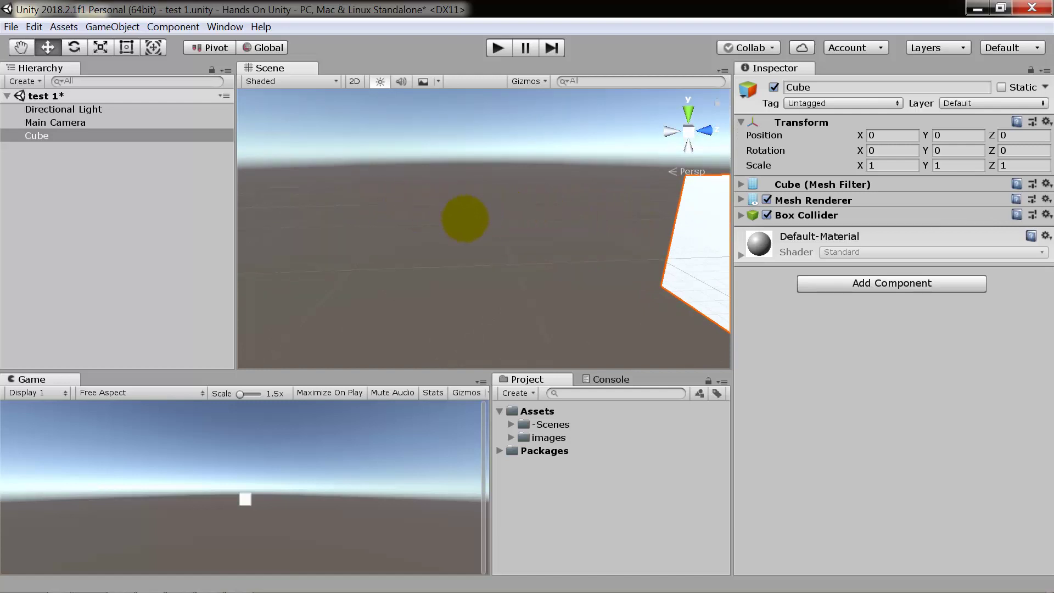
pyautogui.press('q')
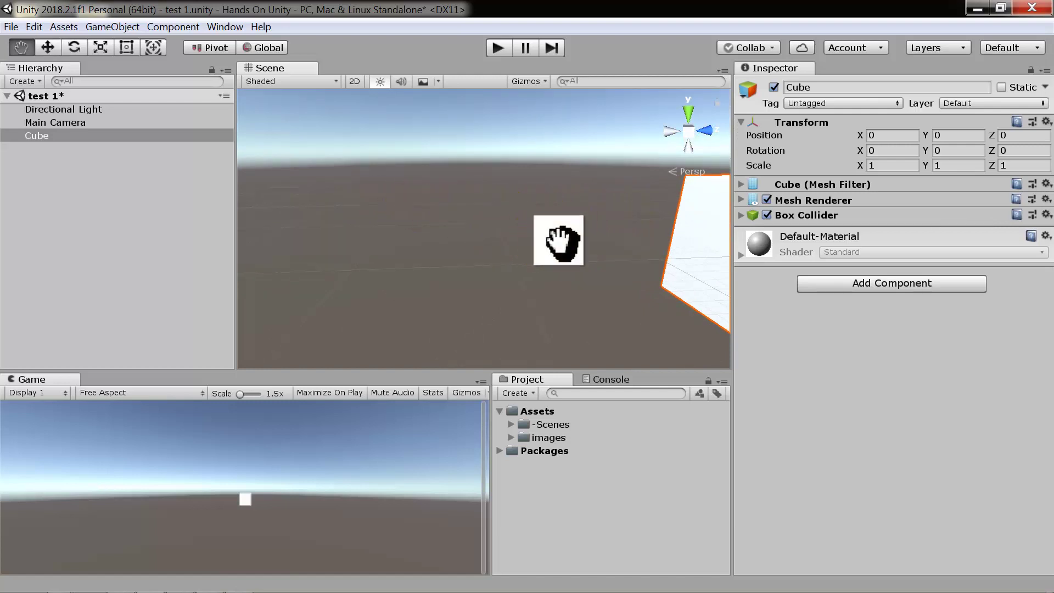
pyautogui.moveTo(559, 240); pyautogui.dragTo(351, 233)
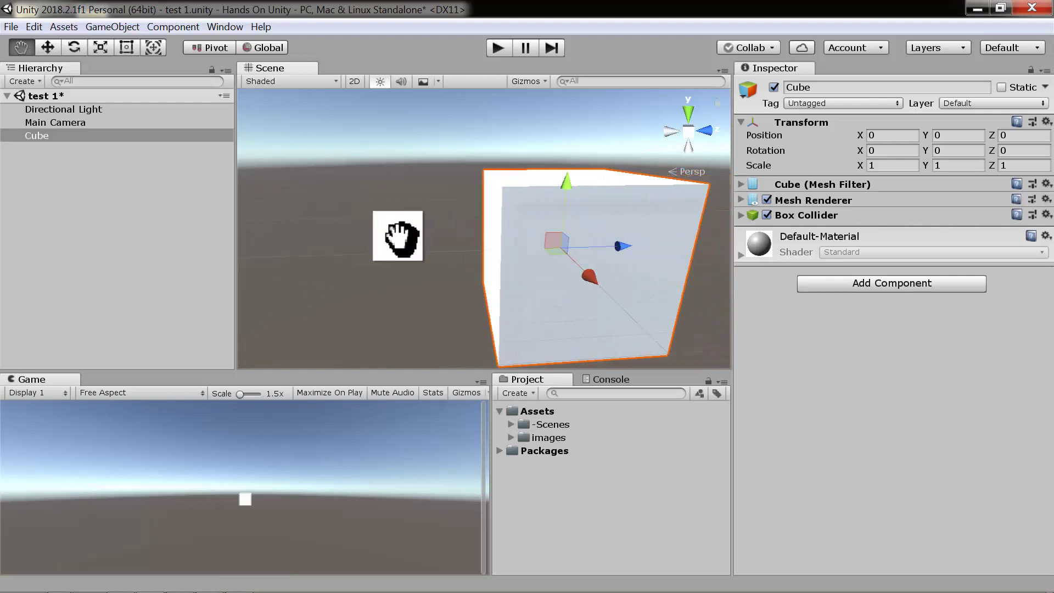
pyautogui.press('w')
pyautogui.scroll(-1, 545, 350)
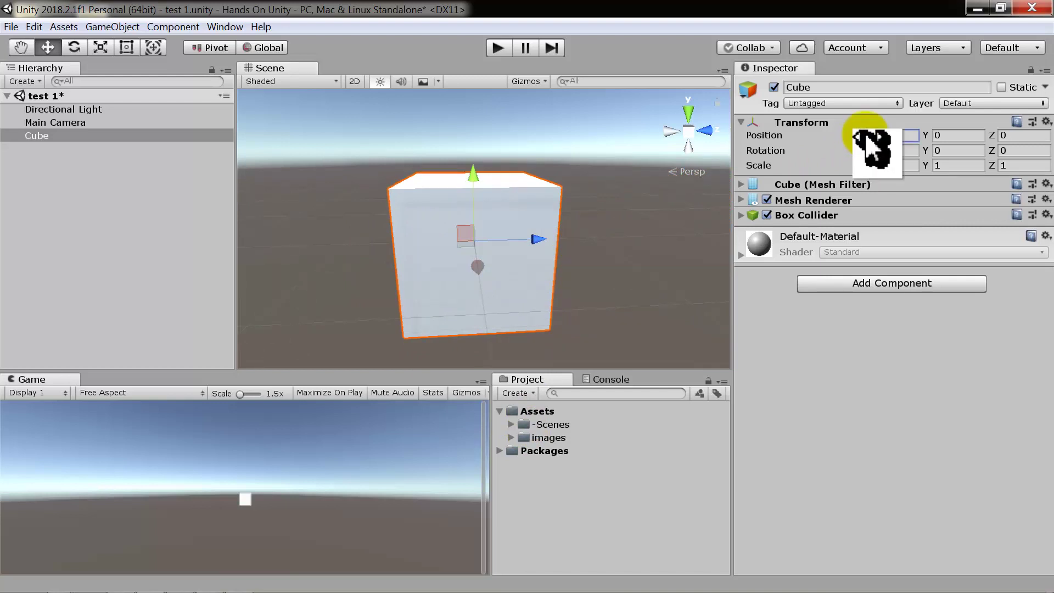
# Slide the Cube along the X axis to -0.5, then orbit and zoom to check it
pyautogui.moveTo(868, 135)
pyautogui.mouseDown()
pyautogui.moveTo(878, 135)
pyautogui.moveTo(867, 135)
pyautogui.mouseUp()
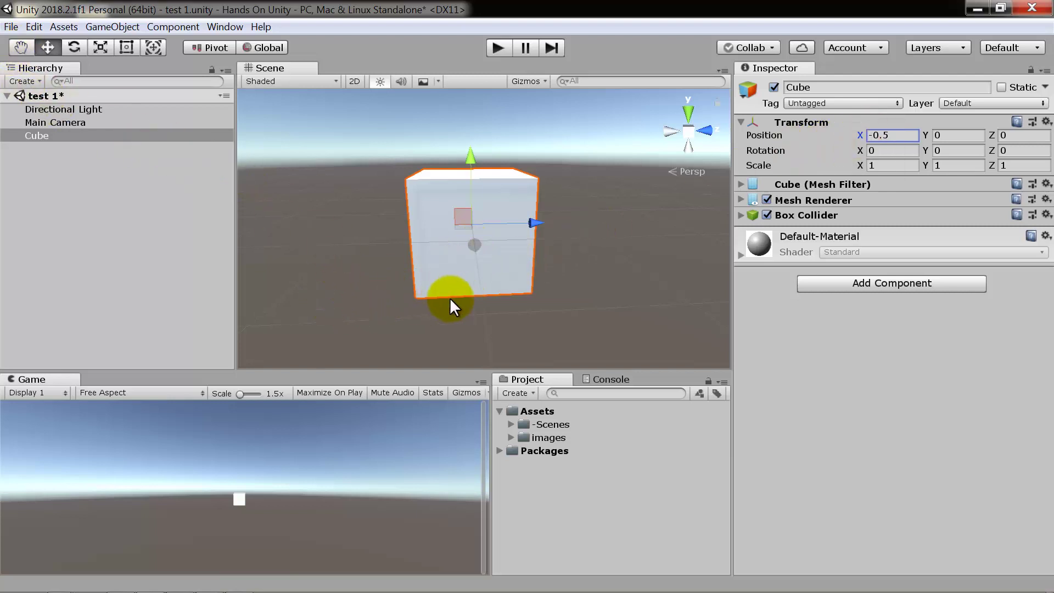
pyautogui.moveTo(450, 298); pyautogui.dragTo(499, 295, button='right')
pyautogui.moveTo(499, 294); pyautogui.dragTo(578, 288, button='middle')
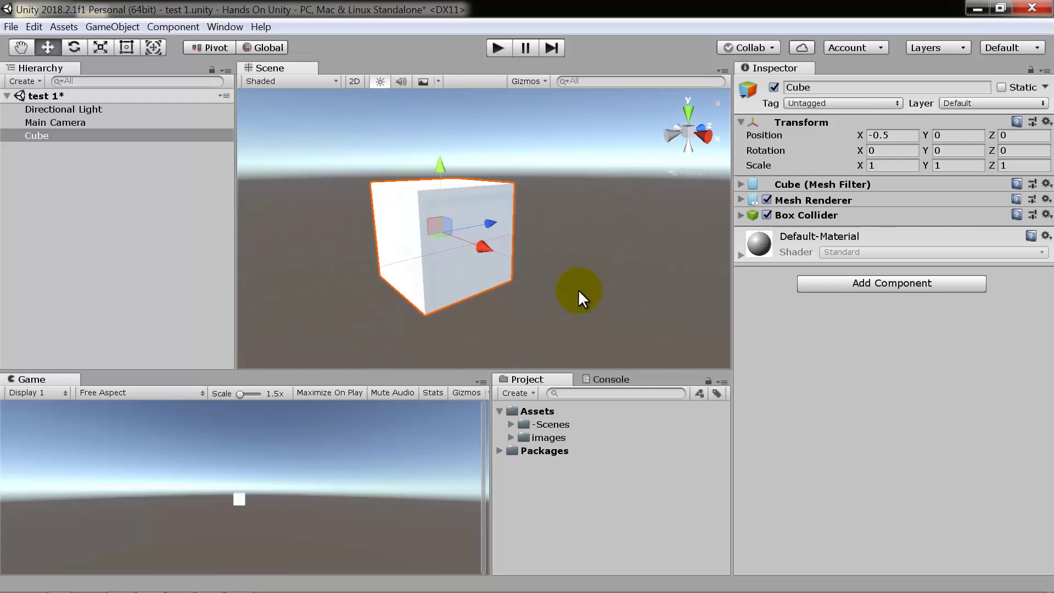
pyautogui.scroll(-1, 574, 291)
pyautogui.scroll(-1, 569, 292)
pyautogui.scroll(-1, 567, 292)
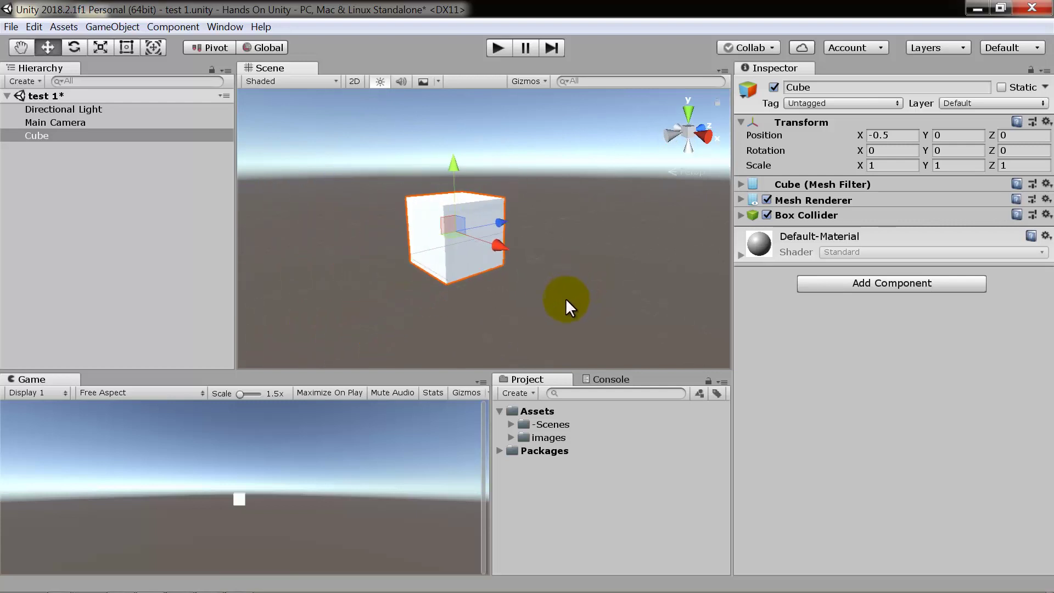
pyautogui.scroll(-1, 568, 299)
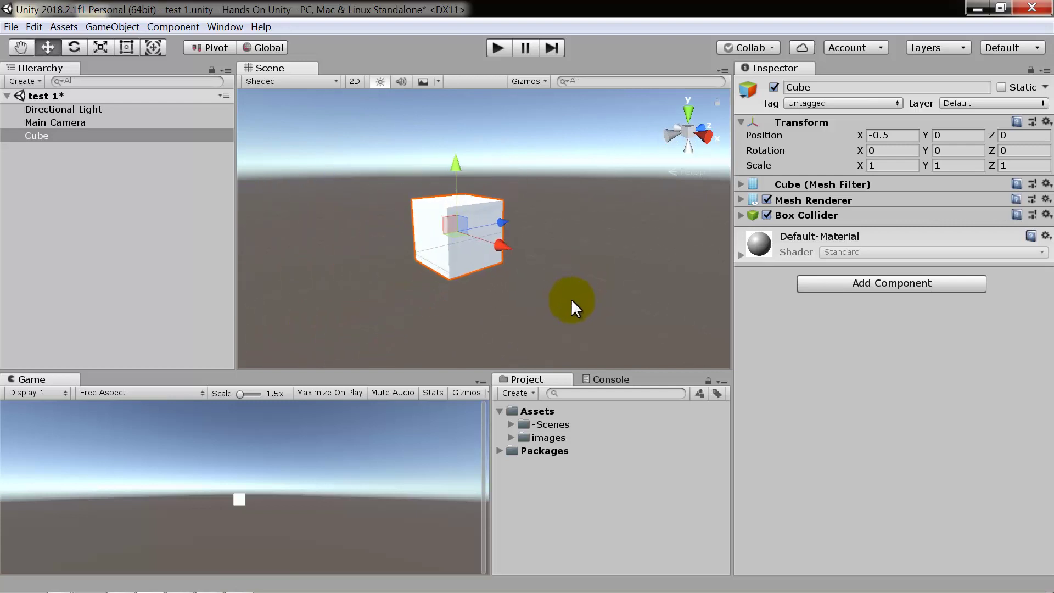
# Scrub the Cube's Inspector Position to X -1.04, Y -0.72, Z -10.74
pyautogui.click(862, 136)
pyautogui.moveTo(867, 134)
pyautogui.mouseDown()
pyautogui.moveTo(837, 134)
pyautogui.moveTo(851, 134)
pyautogui.mouseUp()
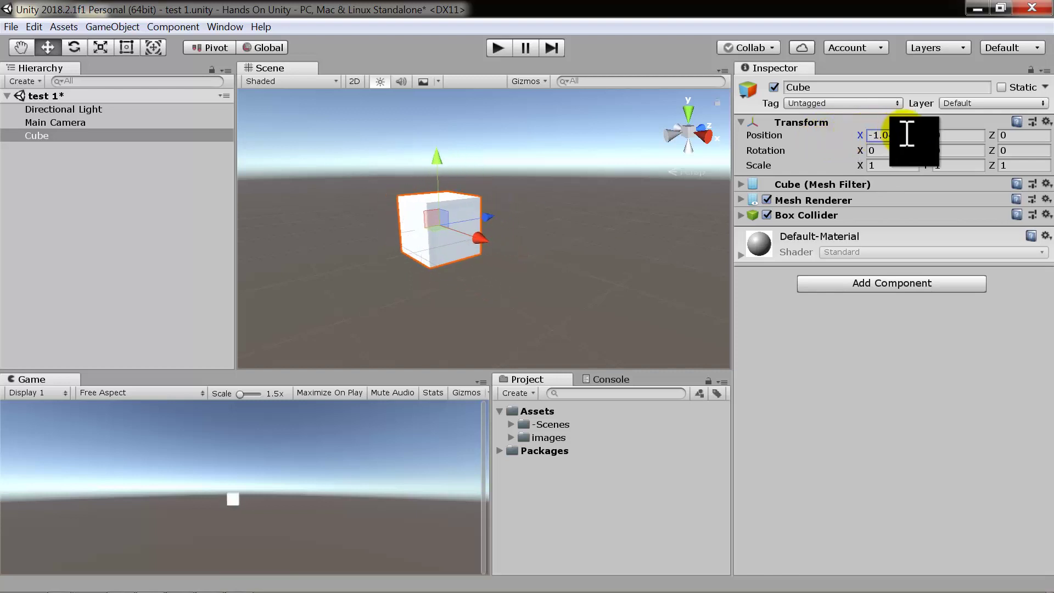
pyautogui.click(934, 135)
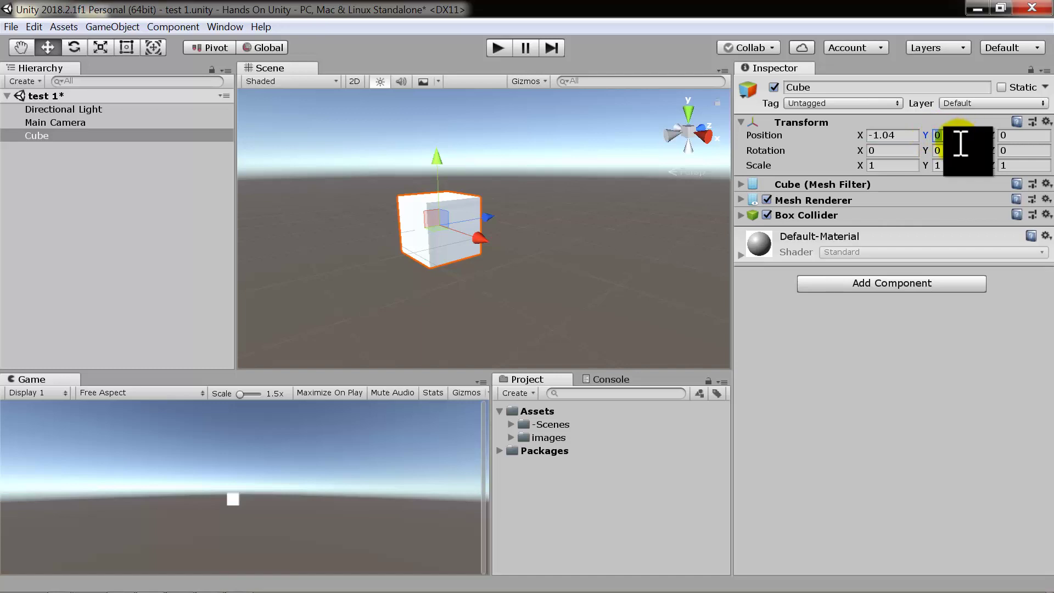
pyautogui.moveTo(929, 136); pyautogui.dragTo(923, 136)
pyautogui.moveTo(769, 299); pyautogui.dragTo(790, 300)
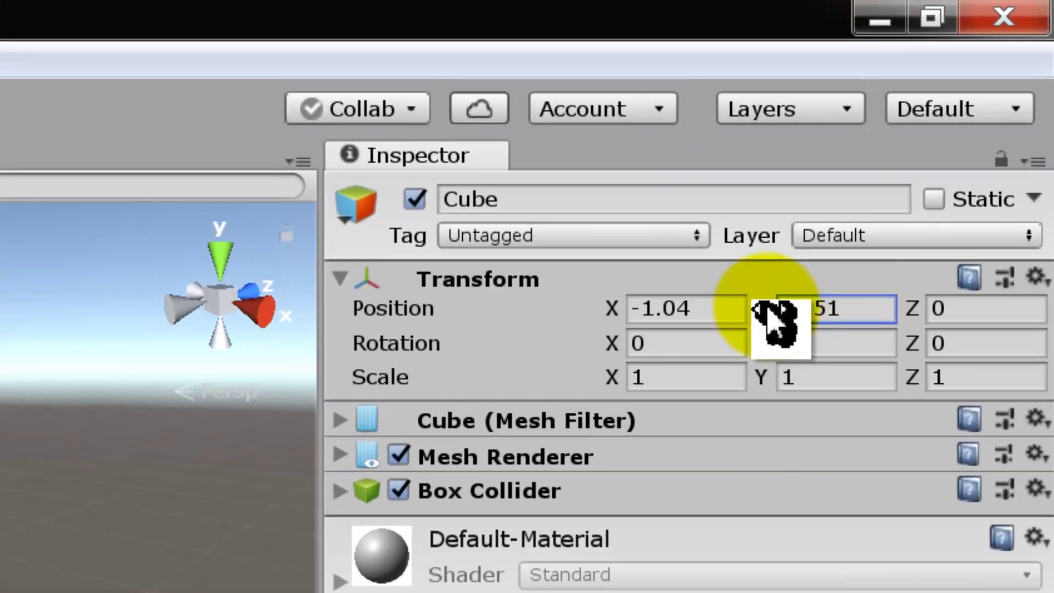
pyautogui.moveTo(777, 308)
pyautogui.mouseDown()
pyautogui.moveTo(866, 313)
pyautogui.moveTo(909, 340)
pyautogui.moveTo(895, 176)
pyautogui.mouseUp()
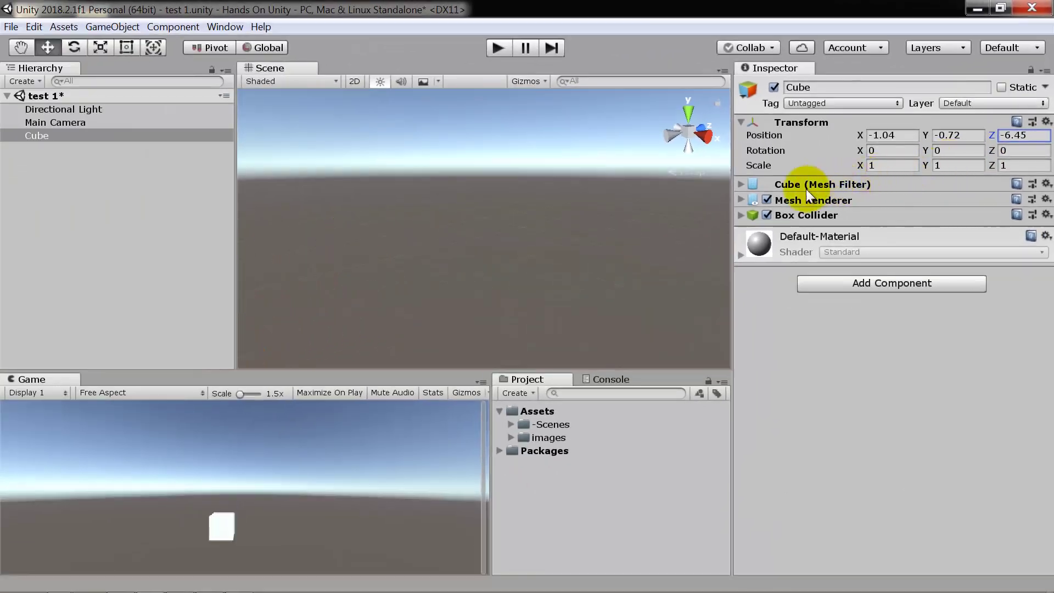
pyautogui.moveTo(806, 189); pyautogui.dragTo(719, 213)
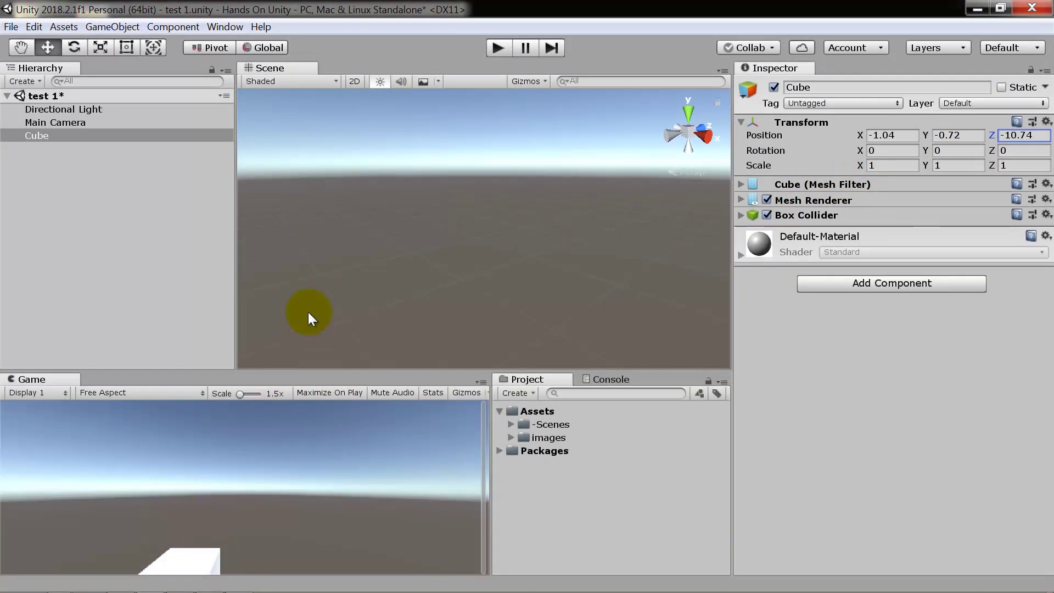
# Select and frame the Main Camera, then reset its Transform to position 0, 0, 0
pyautogui.click(55, 120)
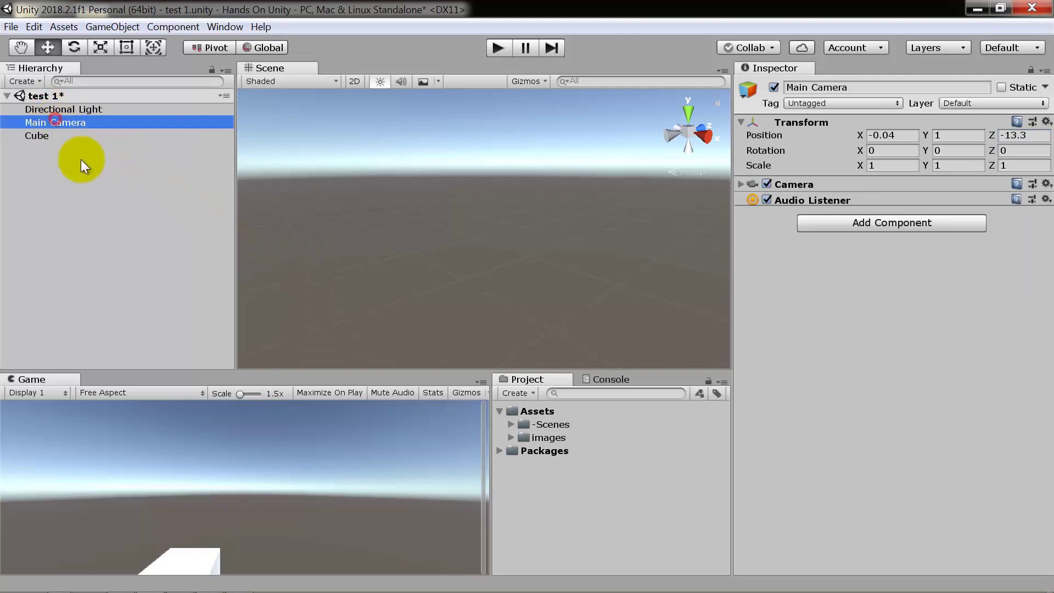
pyautogui.doubleClick(82, 123)
pyautogui.moveTo(524, 219); pyautogui.dragTo(480, 208)
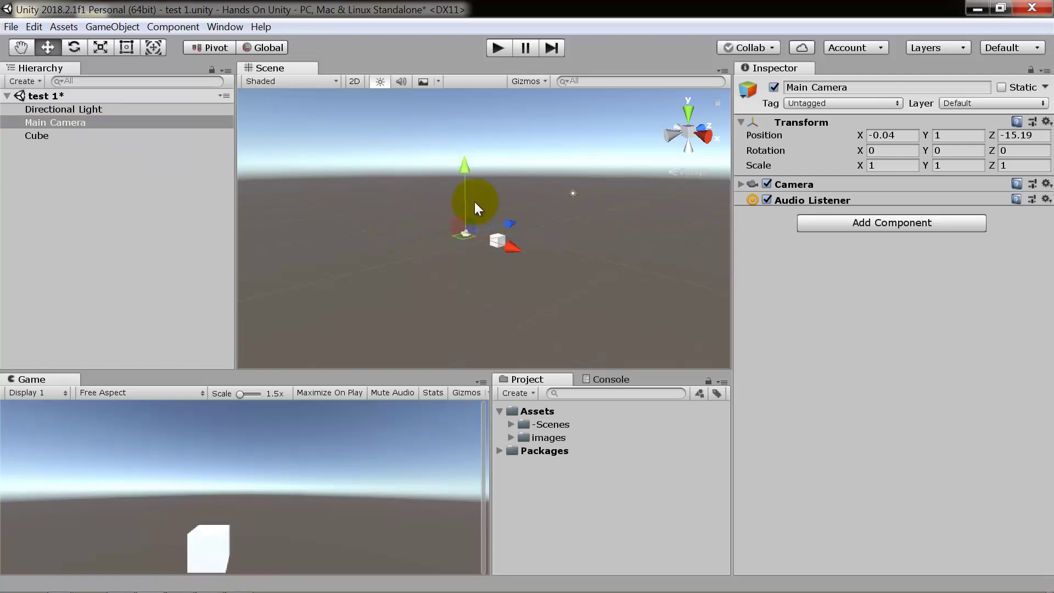
pyautogui.click(1041, 122)
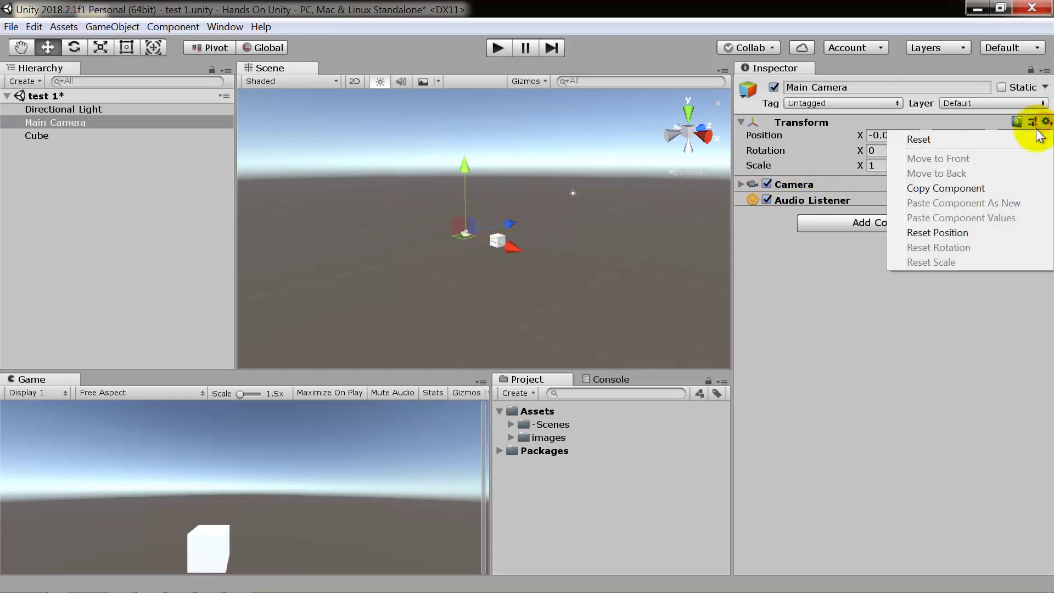
pyautogui.click(1035, 139)
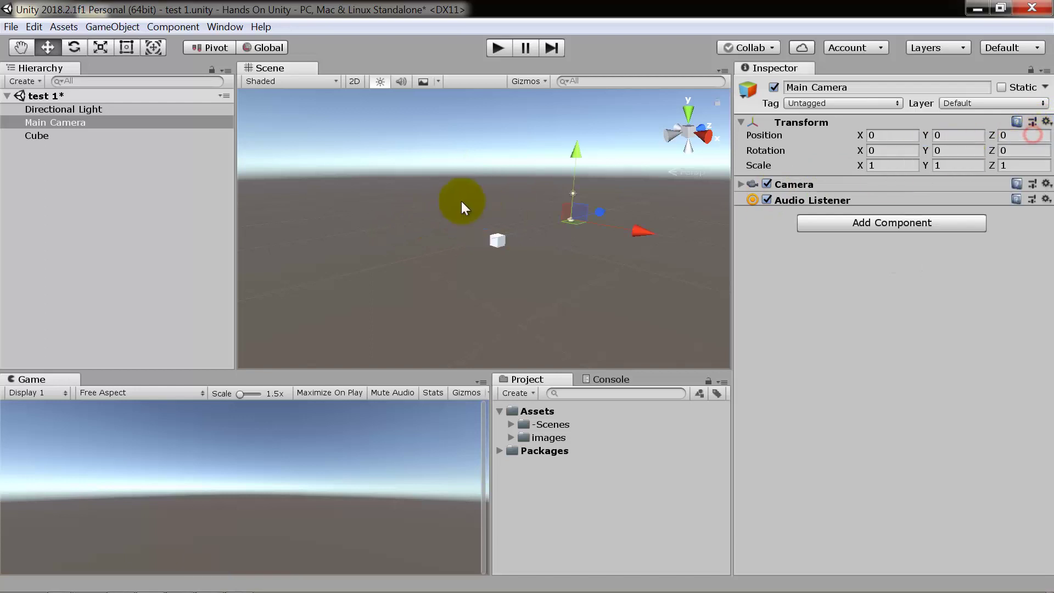
# Reset the Cube's Transform to the origin and frame it in the Scene view
pyautogui.click(35, 140)
pyautogui.click(1046, 122)
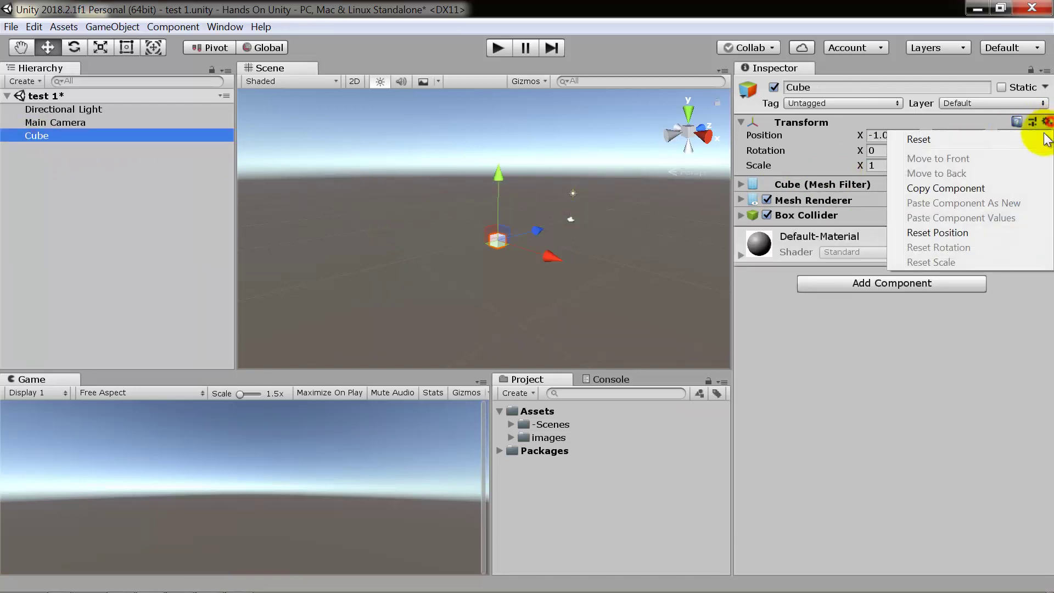
pyautogui.click(1035, 140)
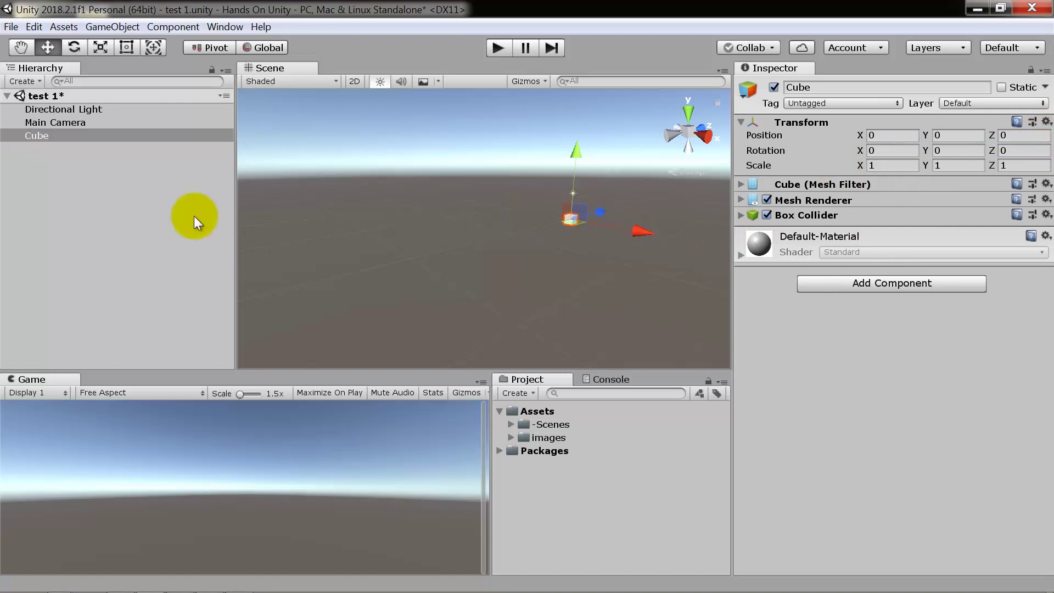
pyautogui.doubleClick(58, 135)
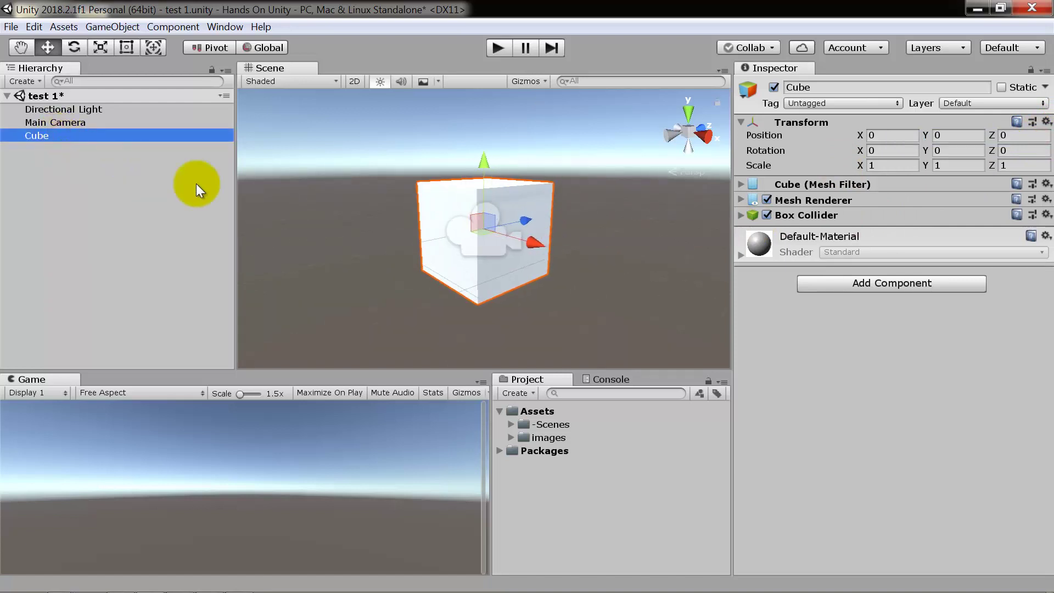
# Push the Cube back to Y -0.62, Z 2.59 and rotate it to 39.66, 37.86, 23.58
pyautogui.moveTo(521, 220)
pyautogui.mouseDown()
pyautogui.moveTo(614, 172)
pyautogui.moveTo(610, 222)
pyautogui.mouseUp()
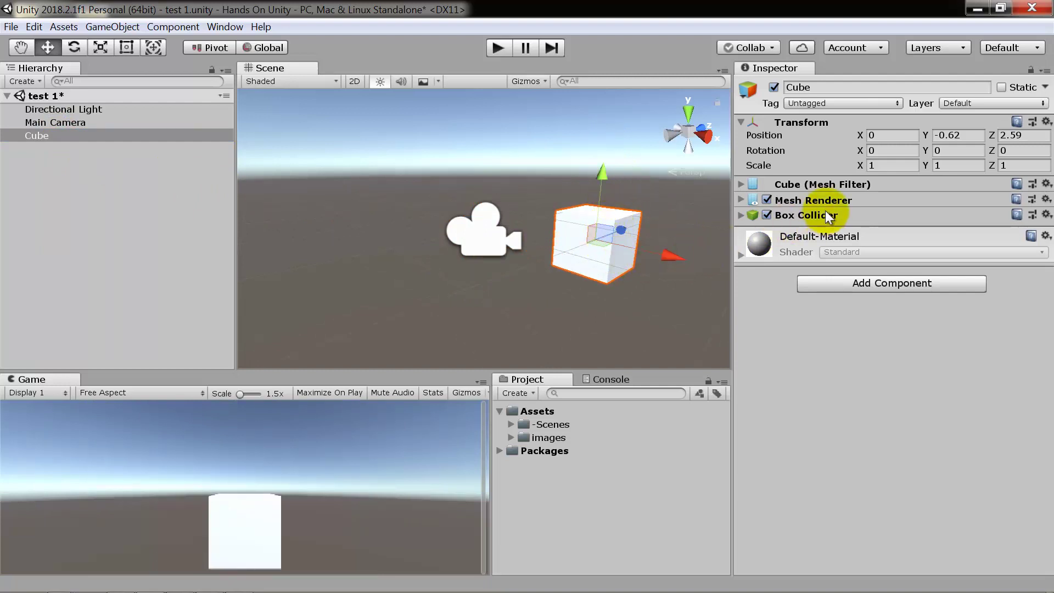
pyautogui.moveTo(865, 156)
pyautogui.mouseDown()
pyautogui.moveTo(148, 163)
pyautogui.moveTo(906, 212)
pyautogui.mouseUp()
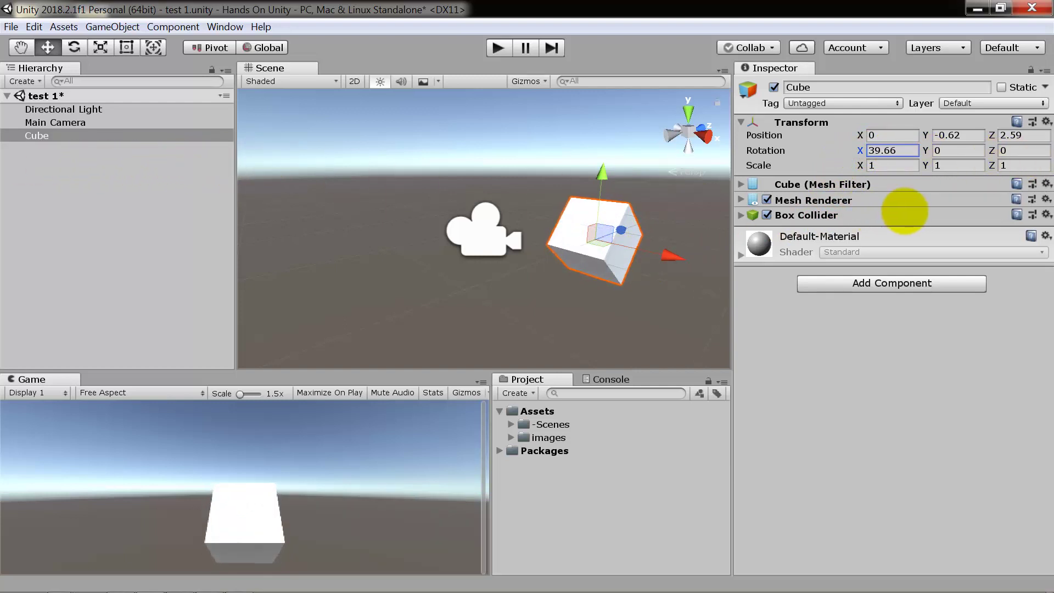
pyautogui.moveTo(932, 151); pyautogui.dragTo(904, 324)
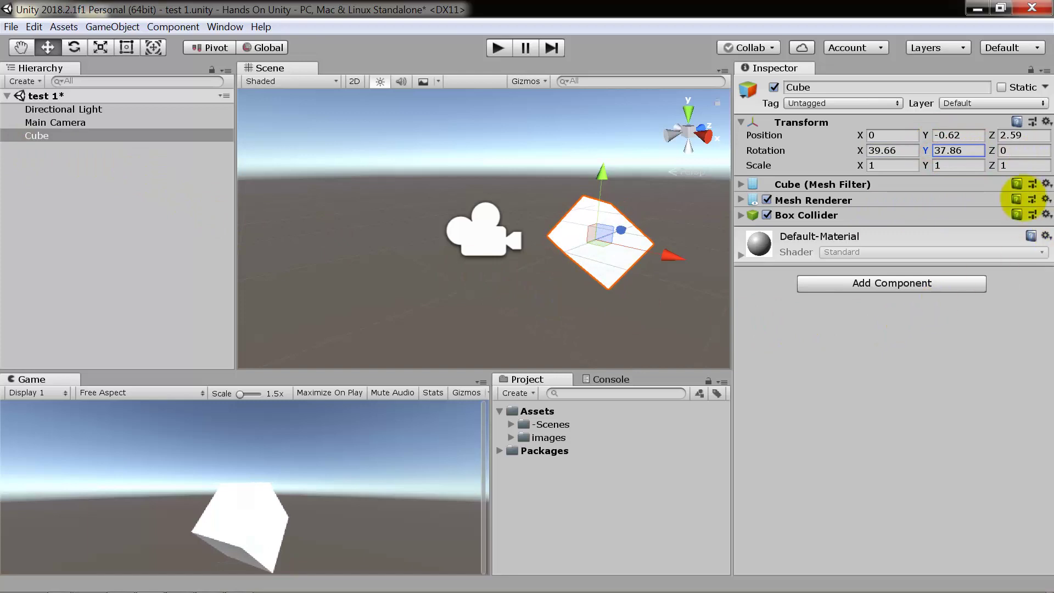
pyautogui.moveTo(993, 150); pyautogui.dragTo(534, 223)
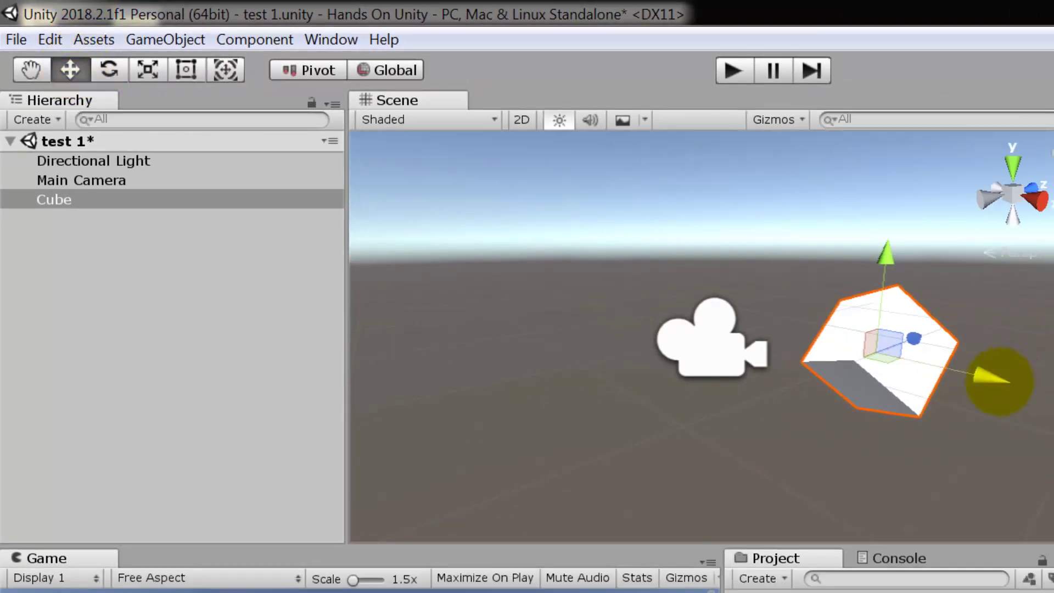
# Move the Cube to -0.18, -0.5, 3.52 and use the Rotate Tool to set about 15.7, 12.4, 16.9
pyautogui.moveTo(996, 377); pyautogui.dragTo(1005, 378)
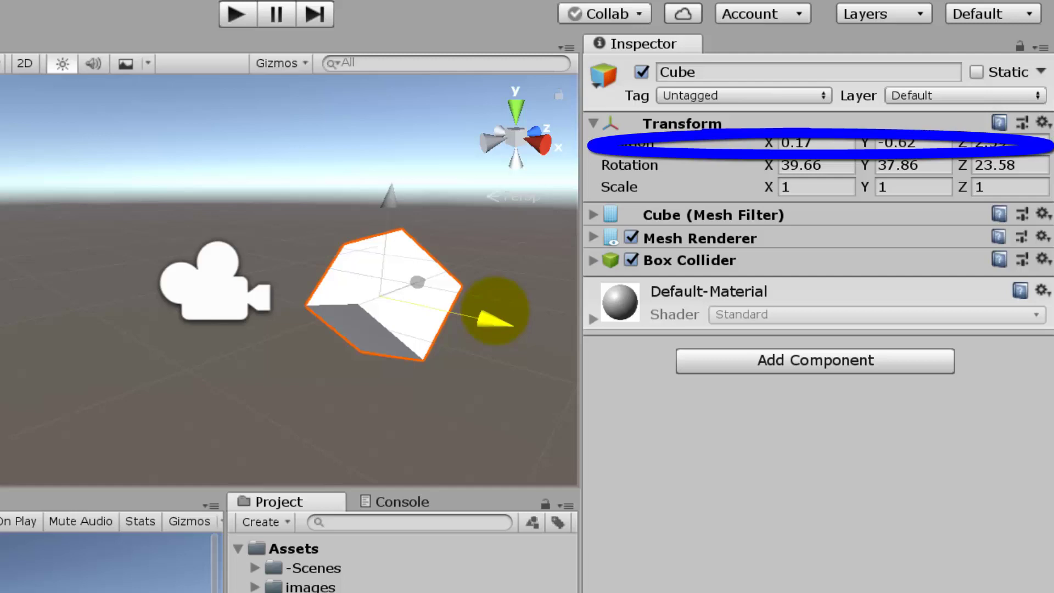
pyautogui.moveTo(495, 316); pyautogui.dragTo(423, 263)
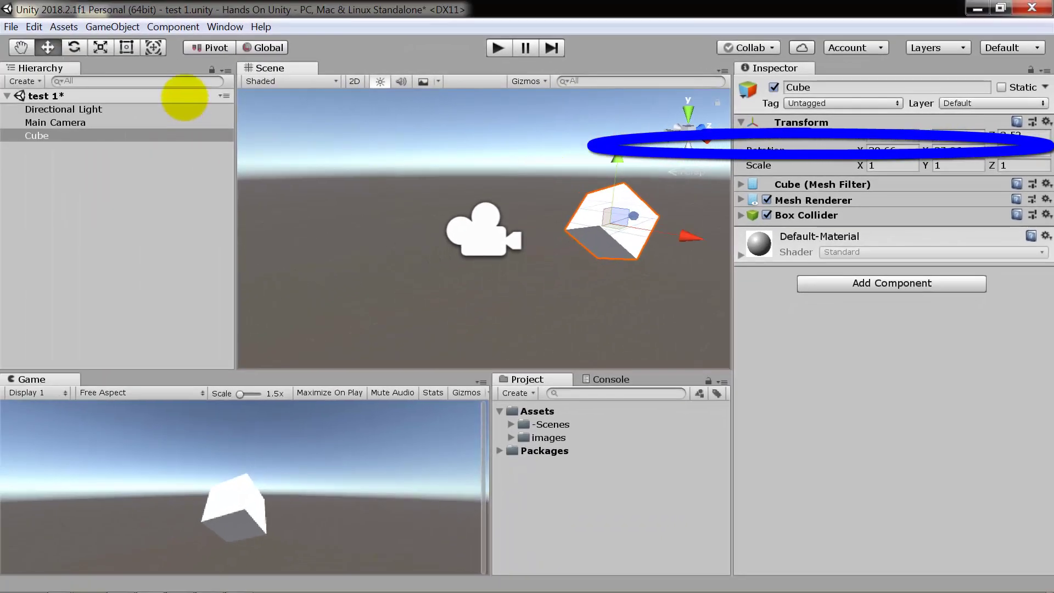
pyautogui.click(73, 47)
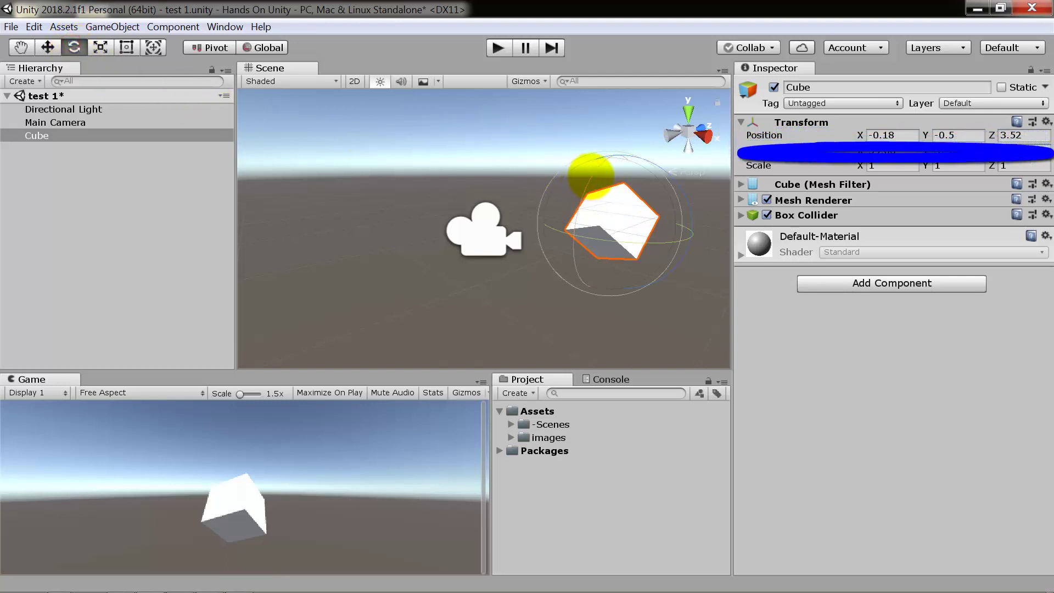
pyautogui.moveTo(588, 179); pyautogui.dragTo(600, 228)
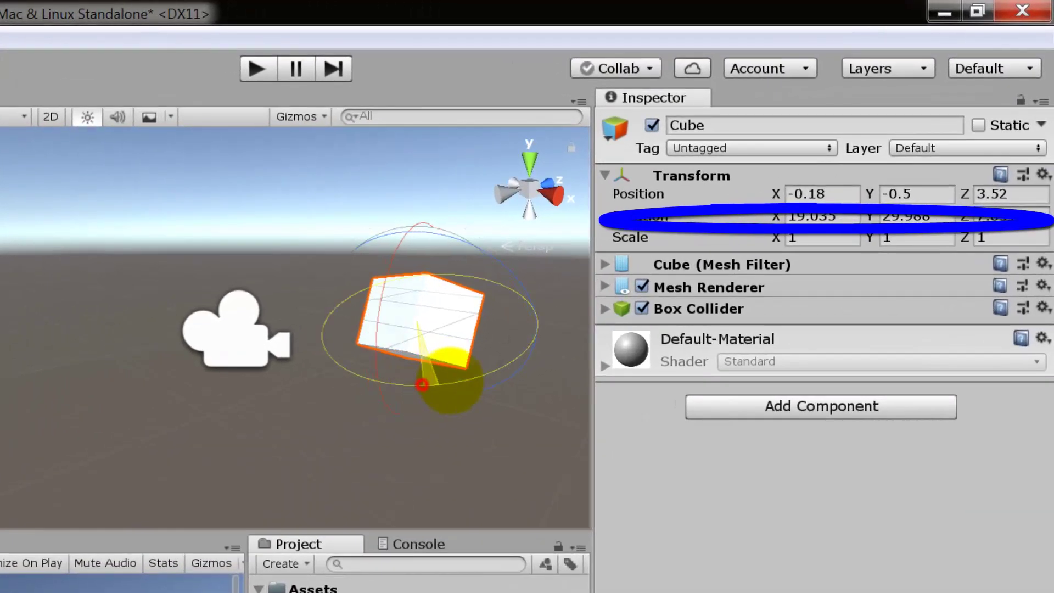
pyautogui.moveTo(518, 330); pyautogui.dragTo(567, 318)
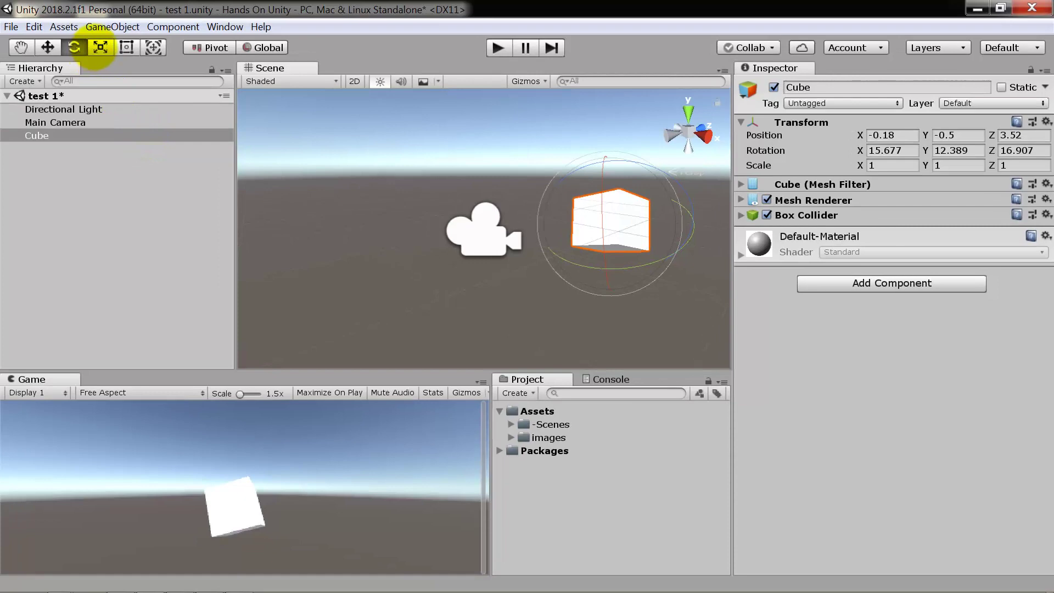
# Scale the Cube uniformly to about 1.2 (1.200954 per axis) and select the Directional Light
pyautogui.click(99, 48)
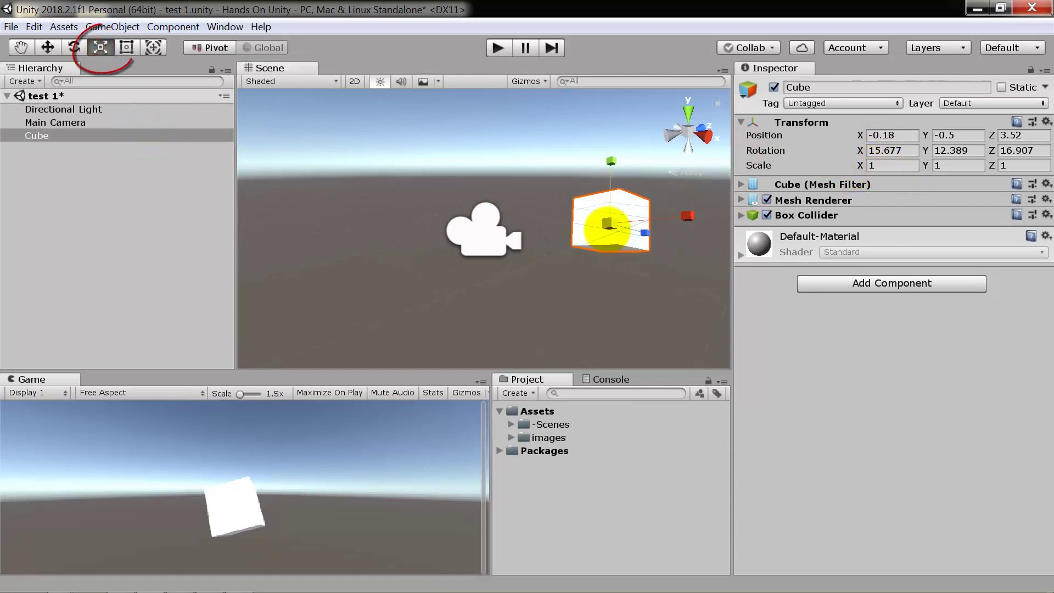
pyautogui.moveTo(609, 224)
pyautogui.mouseDown()
pyautogui.moveTo(612, 242)
pyautogui.moveTo(610, 196)
pyautogui.moveTo(614, 219)
pyautogui.mouseUp()
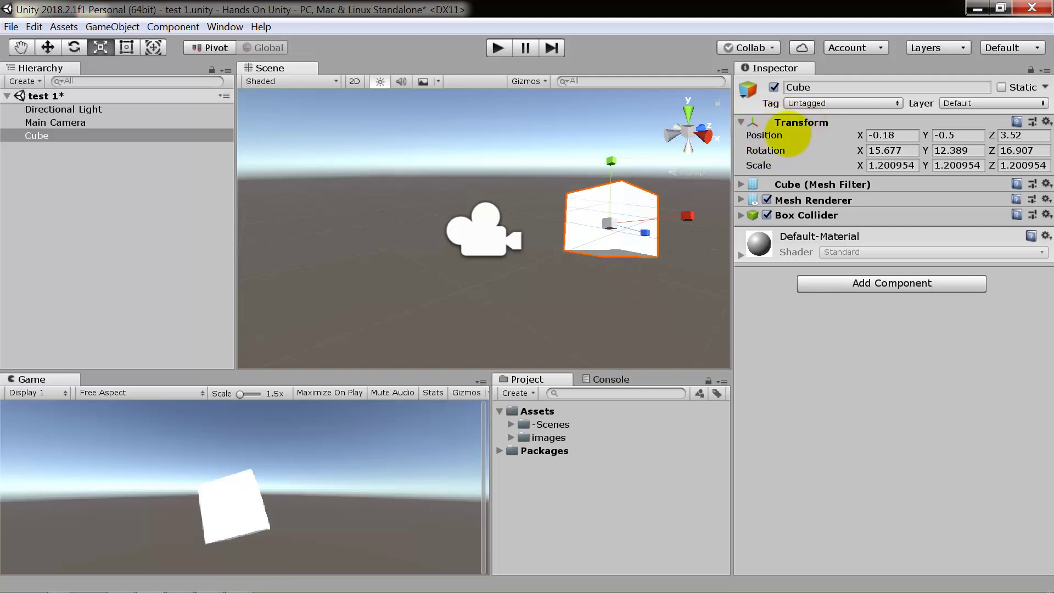
pyautogui.moveTo(787, 135)
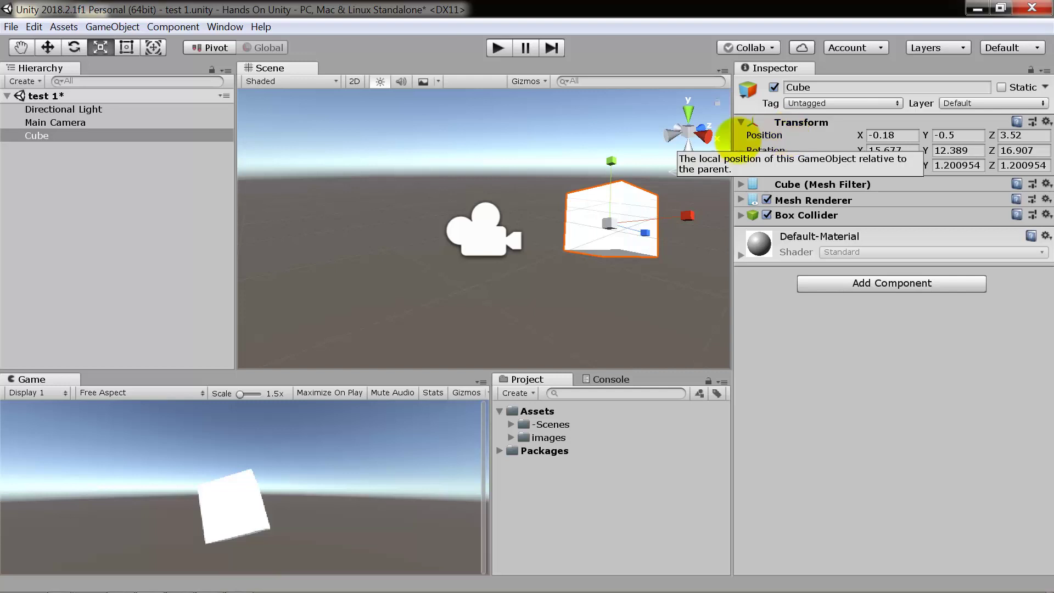
pyautogui.click(104, 109)
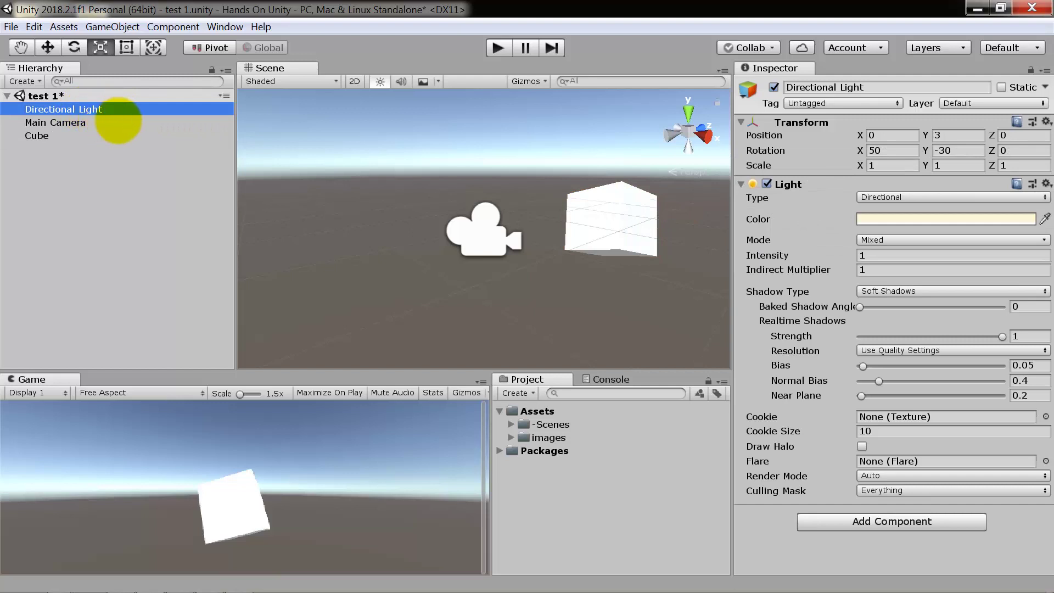
# Set the Directional Light's Position X to -2.38, placing it at -2.38, 3, 0
pyautogui.moveTo(858, 135); pyautogui.dragTo(794, 135)
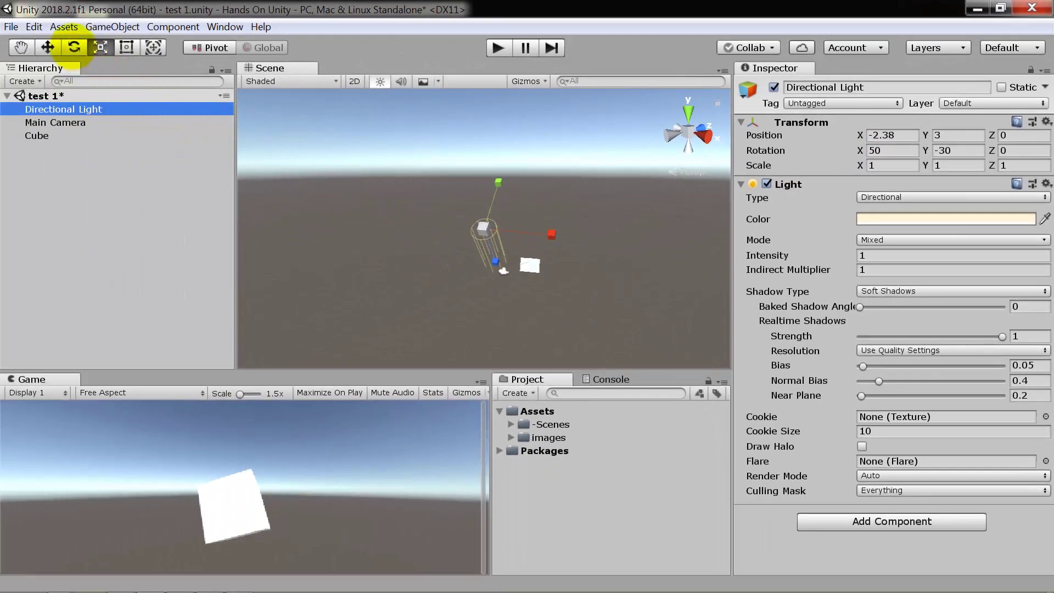
# Rotate the Directional Light to about 1.3, 56.2, 126.1 for a low, warmer horizon light
pyautogui.click(74, 47)
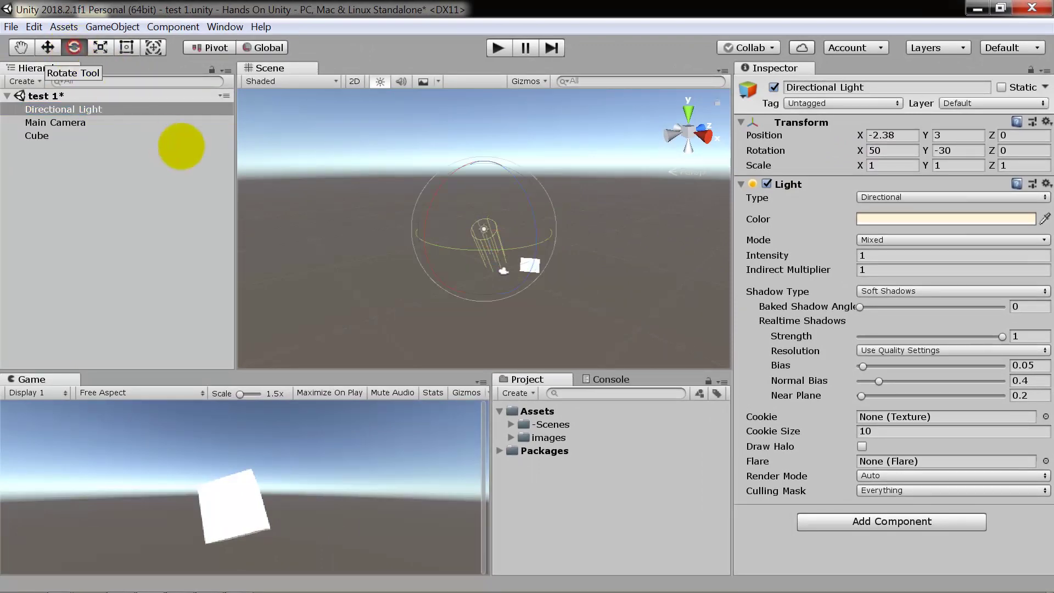
pyautogui.moveTo(482, 182)
pyautogui.mouseDown()
pyautogui.moveTo(473, 179)
pyautogui.moveTo(505, 179)
pyautogui.moveTo(536, 291)
pyautogui.moveTo(428, 17)
pyautogui.moveTo(468, 466)
pyautogui.moveTo(481, 422)
pyautogui.mouseUp()
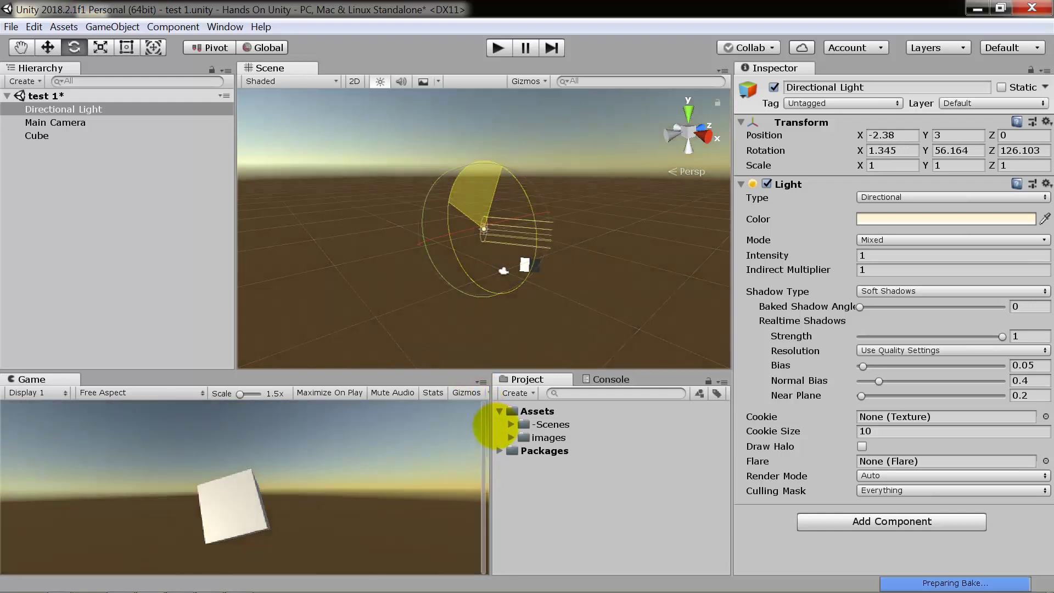
pyautogui.moveTo(481, 421); pyautogui.dragTo(466, 516)
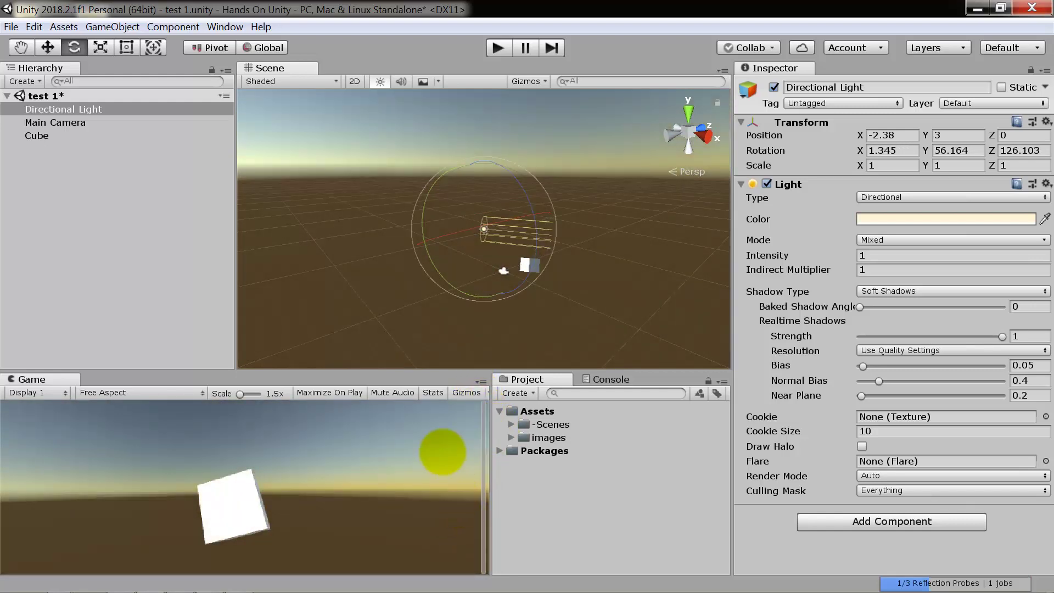